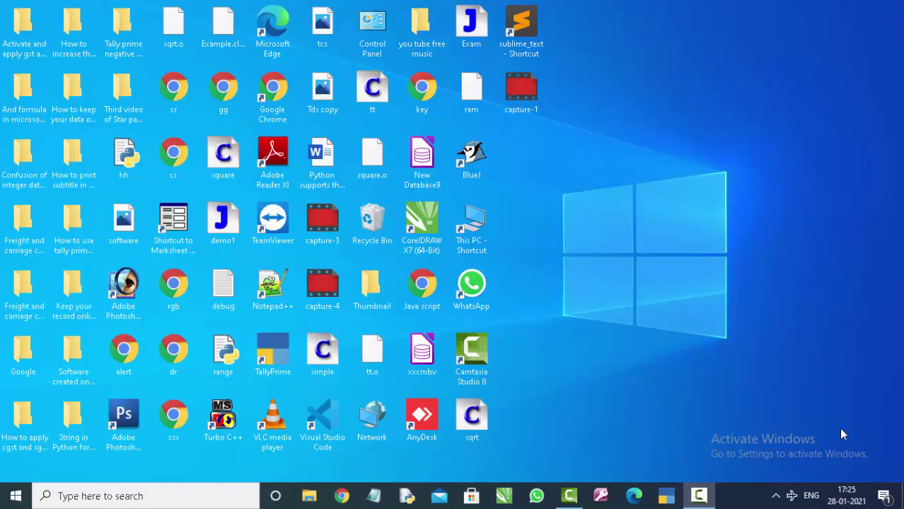
Refresh the Windows desktop several times from its right-click menu
{"action": "right_click", "coordinate": [638, 46]}
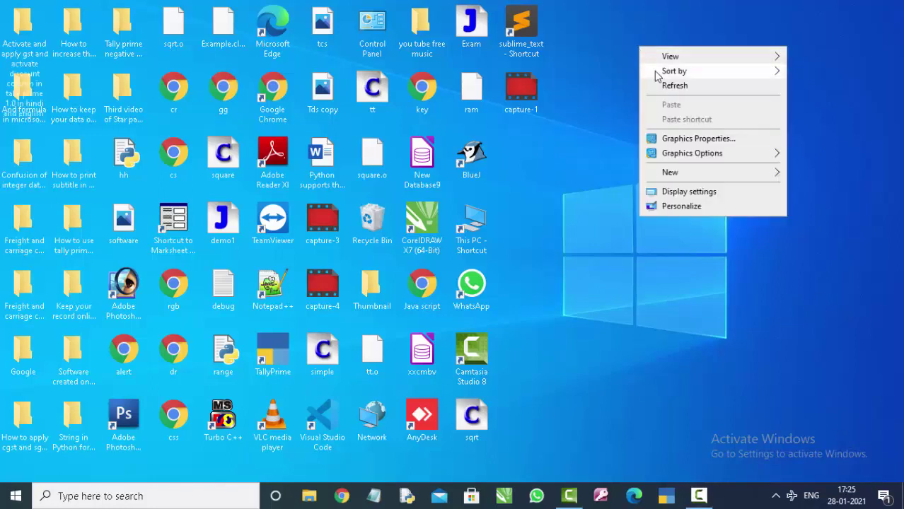
{"action": "left_click", "coordinate": [666, 85]}
{"action": "right_click", "coordinate": [622, 43]}
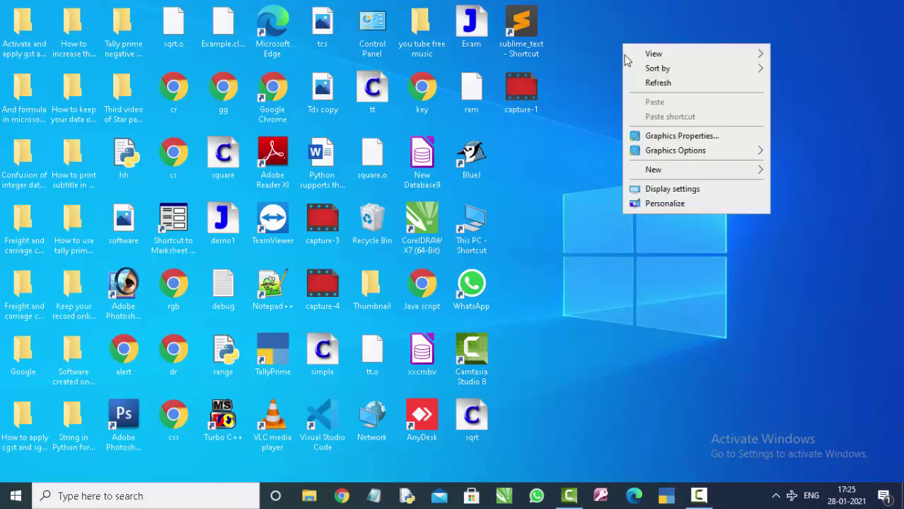
{"action": "left_click", "coordinate": [644, 85]}
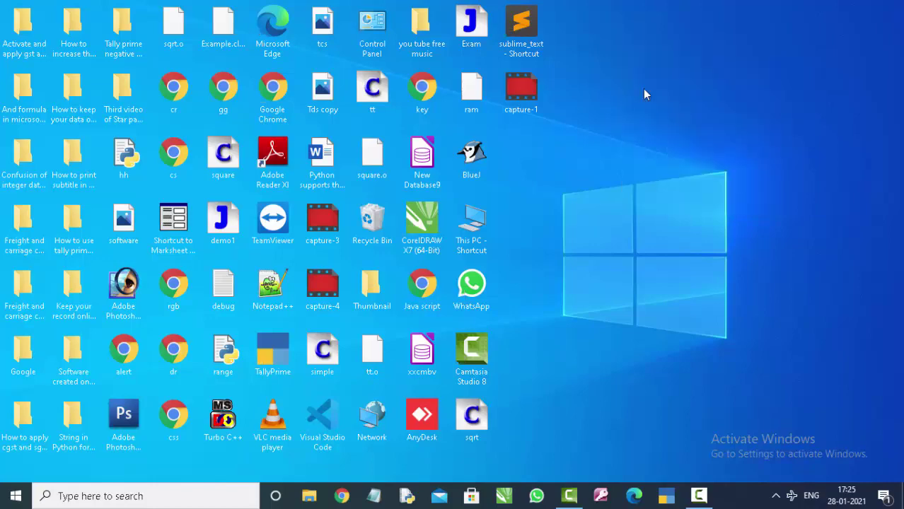
{"action": "right_click", "coordinate": [620, 43]}
{"action": "left_click", "coordinate": [652, 84]}
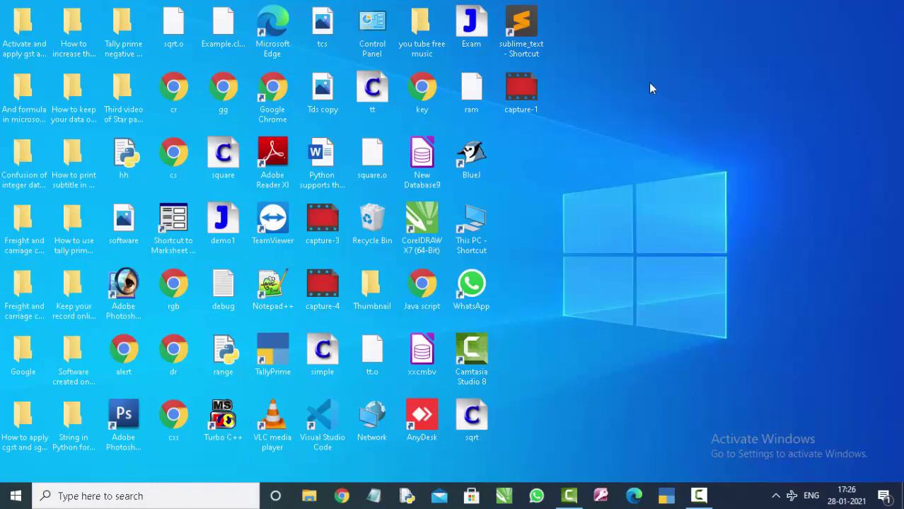
{"action": "right_click", "coordinate": [645, 84]}
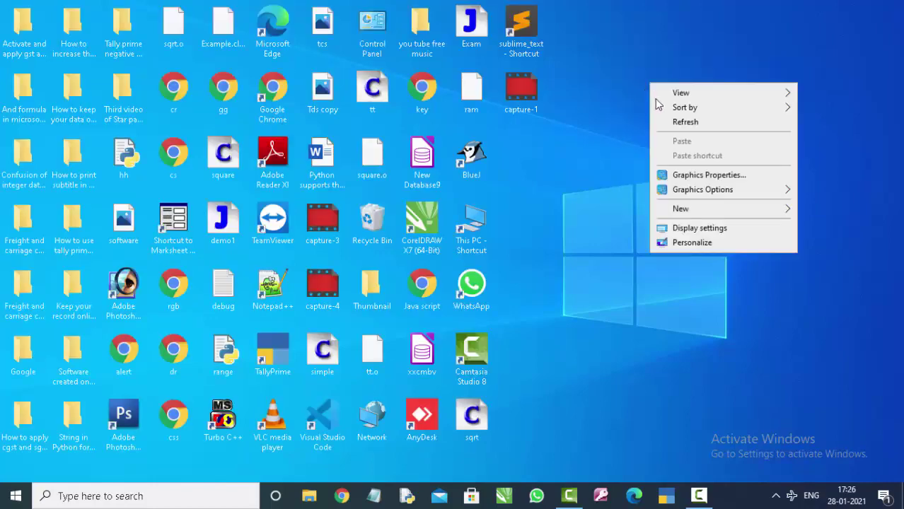
{"action": "left_click", "coordinate": [690, 128]}
{"action": "right_click", "coordinate": [608, 65]}
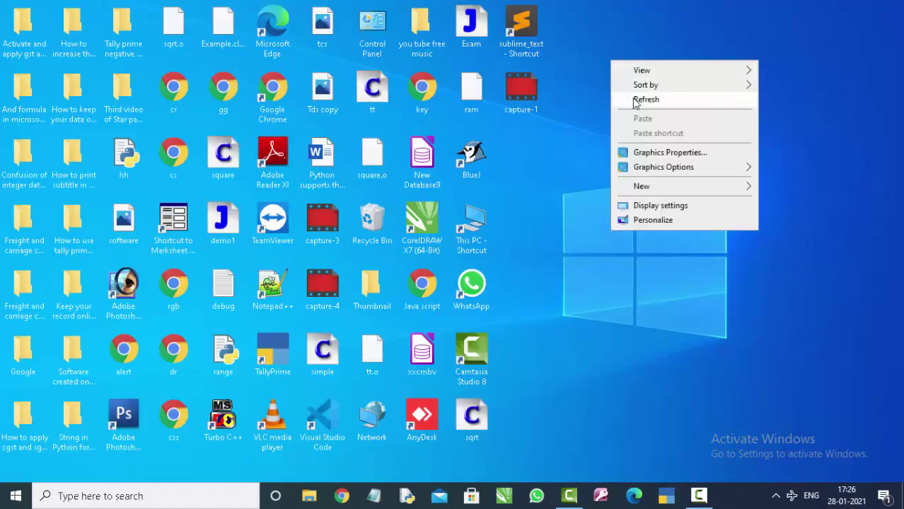
{"action": "left_click", "coordinate": [635, 102]}
Refresh the desktop once more, then launch Microsoft Access from the Start menu
{"action": "right_click", "coordinate": [590, 51]}
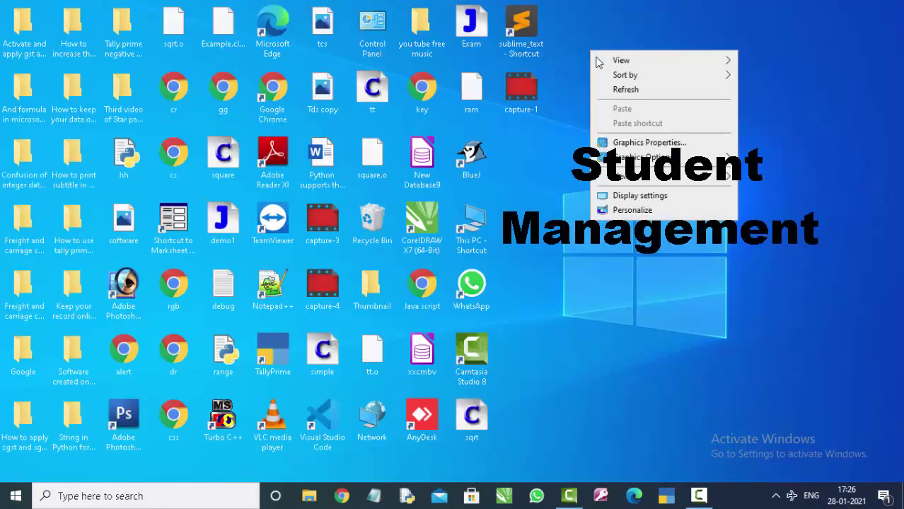
{"action": "left_click", "coordinate": [620, 91]}
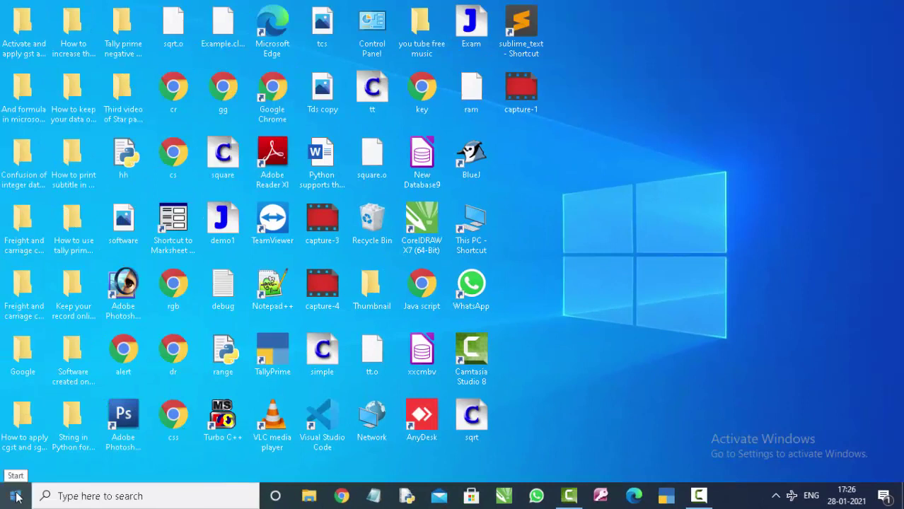
{"action": "left_click", "coordinate": [15, 497]}
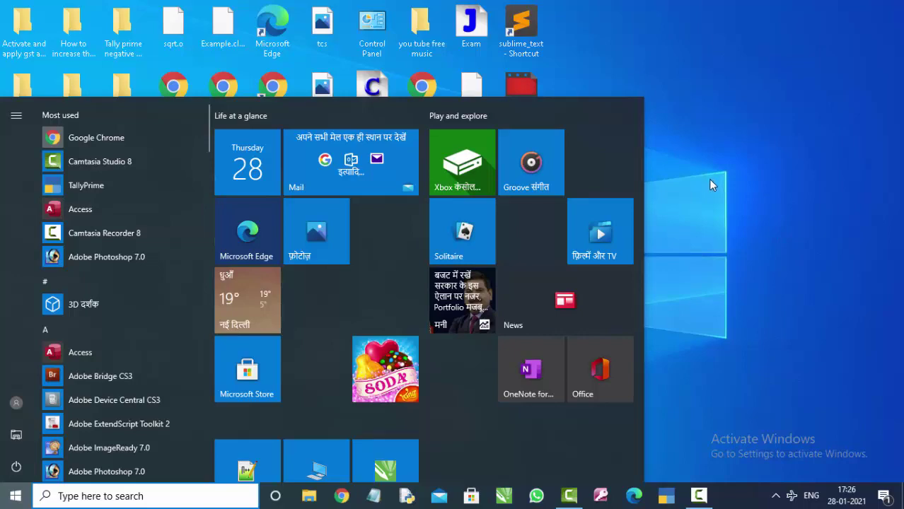
{"action": "left_click", "coordinate": [711, 185]}
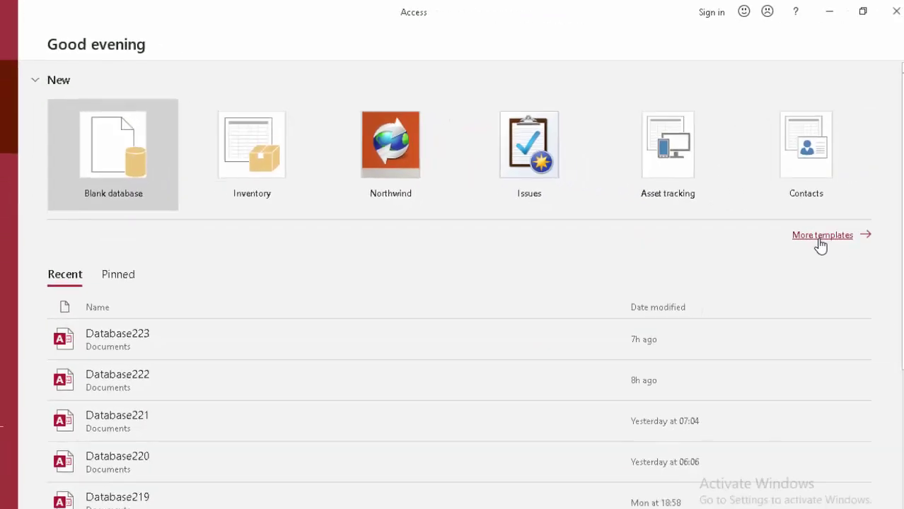
Search the online database templates for 'Inventory'
{"action": "left_click", "coordinate": [822, 239]}
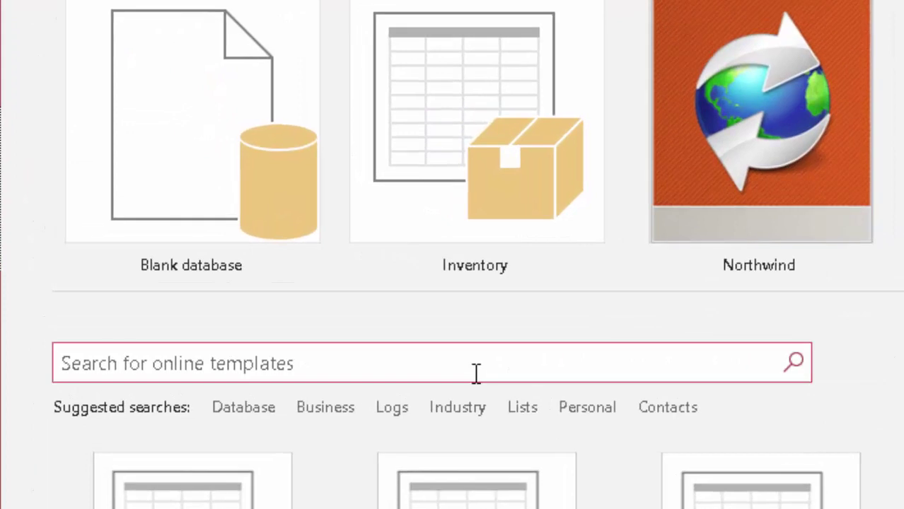
{"action": "left_click", "coordinate": [476, 374]}
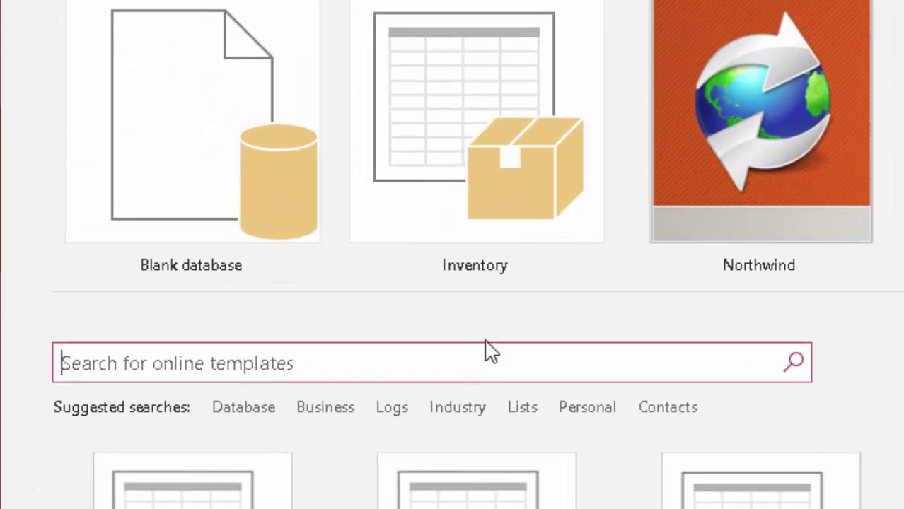
{"action": "type", "text": "In"}
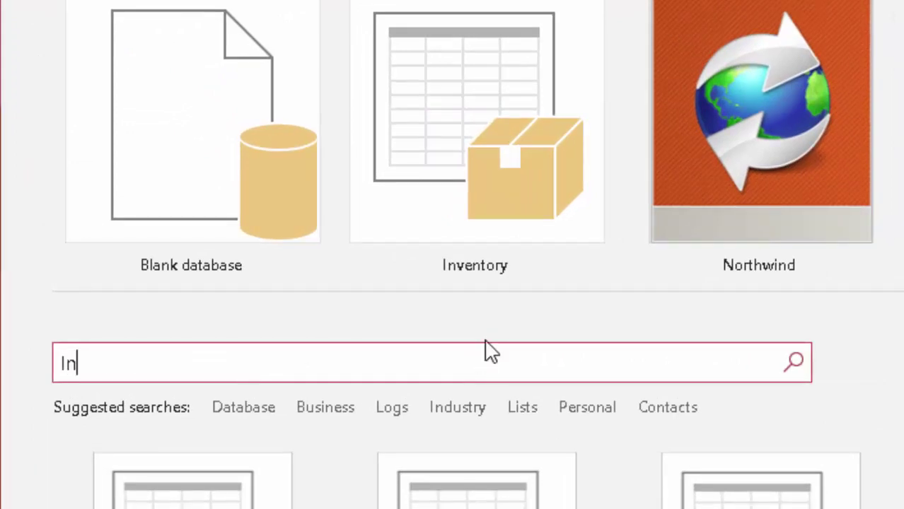
{"action": "type", "text": "v"}
{"action": "type", "text": "n "}
{"action": "type", "text": "ry"}
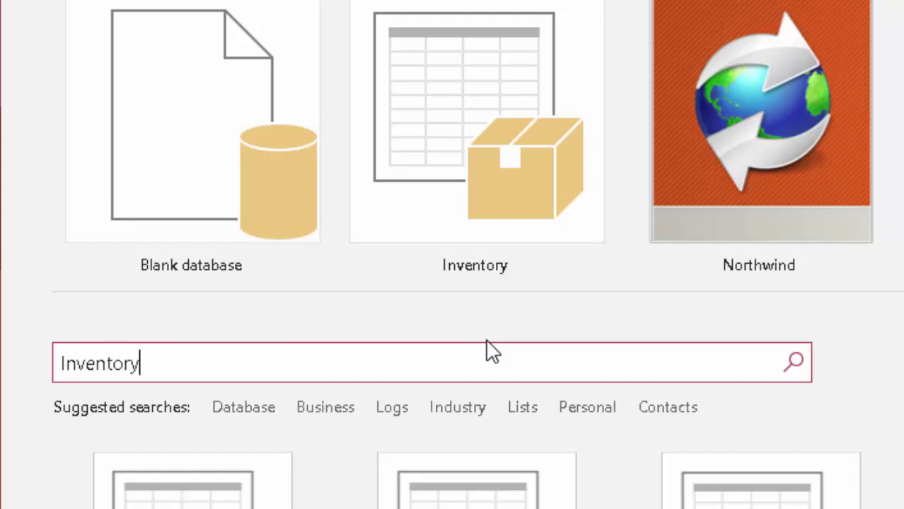
{"action": "key", "text": "Return"}
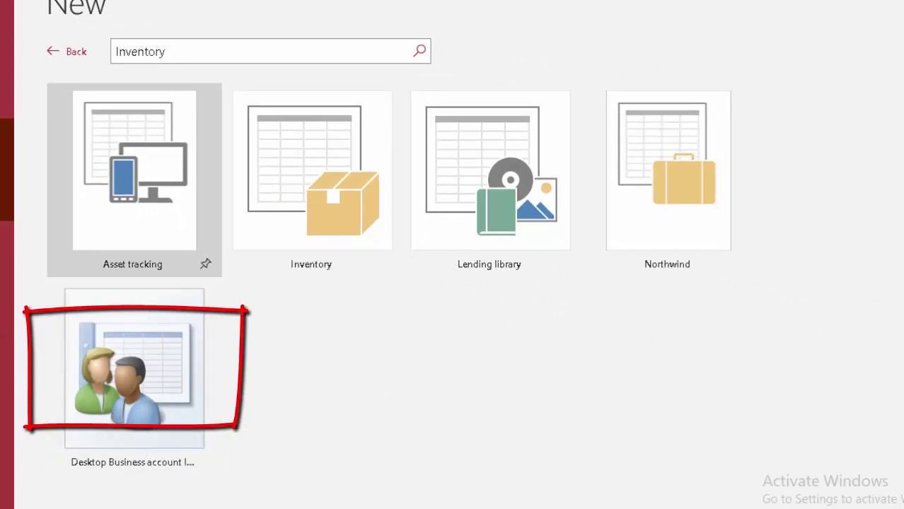
Replace the search with 'Schoolmanagement', then with 'School' to list Students and Faculty
{"action": "left_click", "coordinate": [228, 54]}
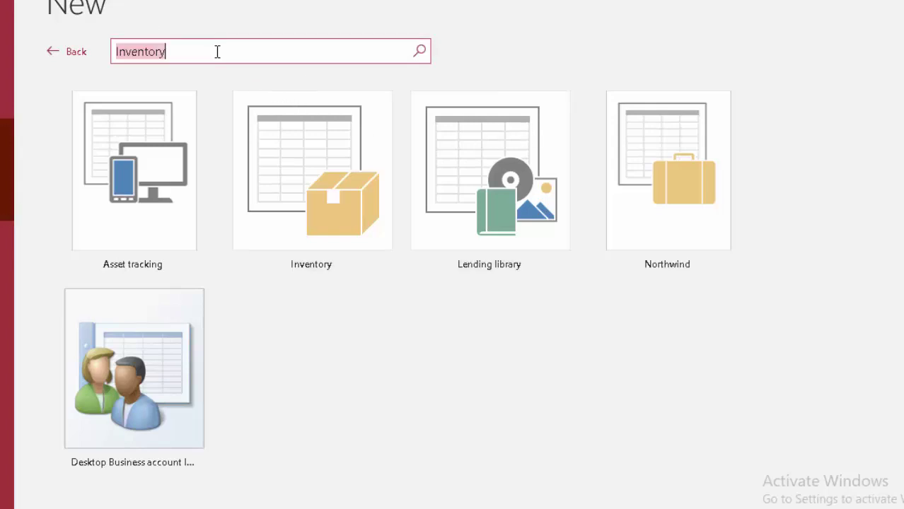
{"action": "key", "text": "BackSpace"}
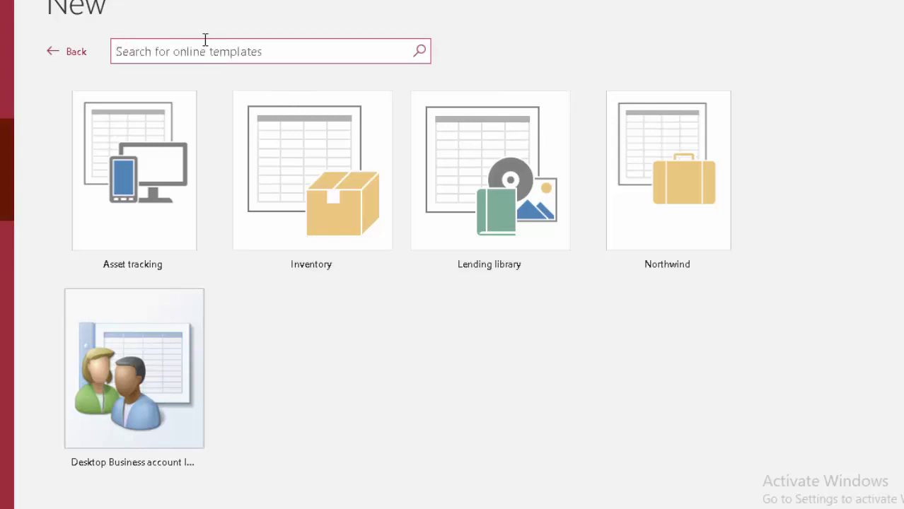
{"action": "type", "text": "Schoolmanagement"}
{"action": "key", "text": "Return"}
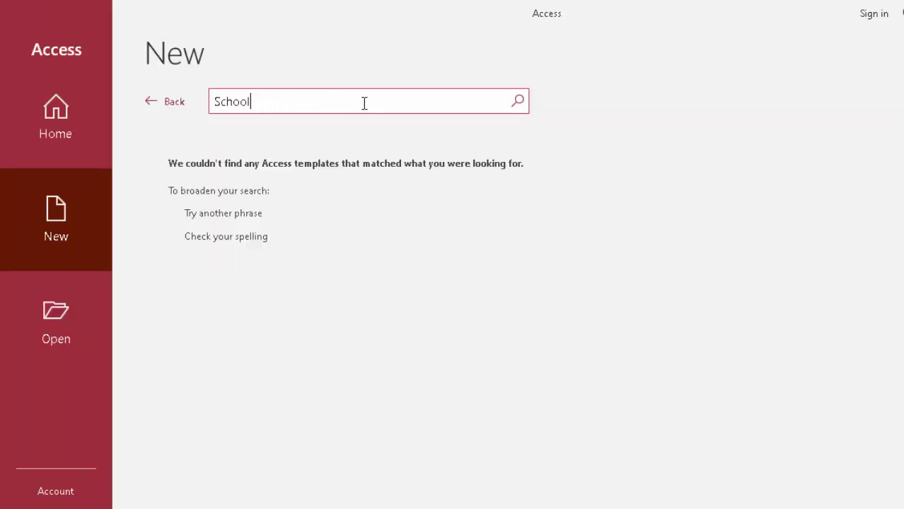
{"action": "key", "text": "Return"}
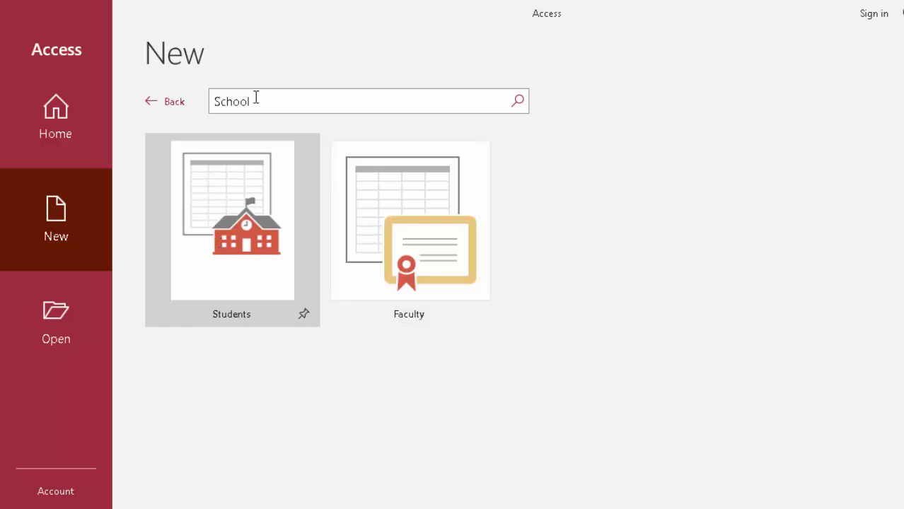
Create the new database Database224 from the Students online template
{"action": "left_click", "coordinate": [214, 214]}
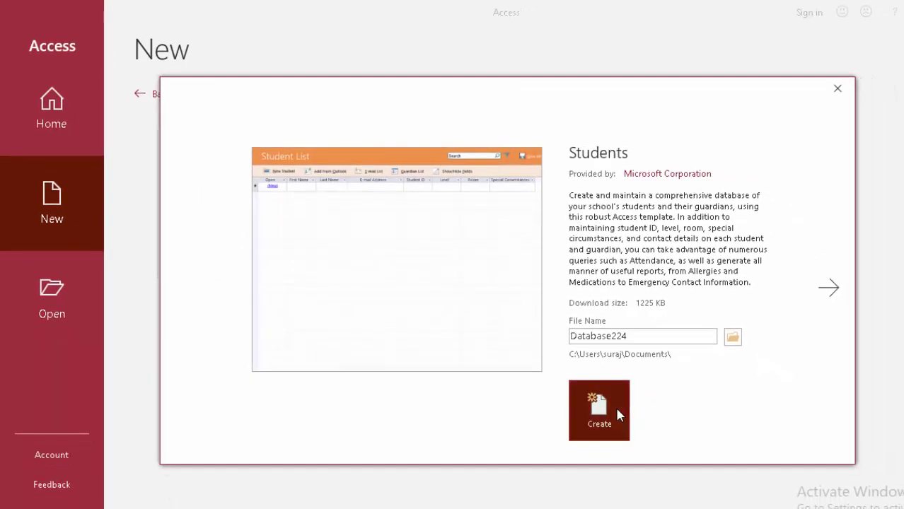
{"action": "left_click", "coordinate": [614, 406]}
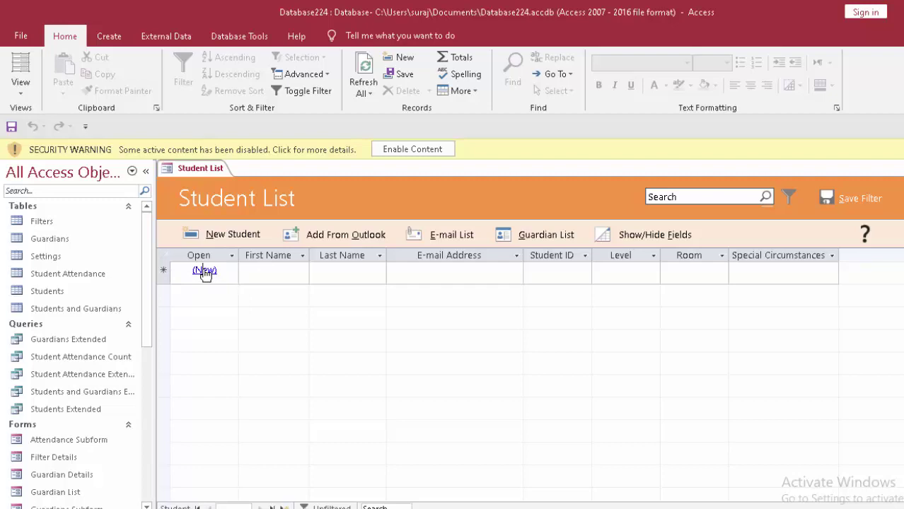
Start a new student record, check the Level choices, then close the form unsaved
{"action": "left_click", "coordinate": [204, 271]}
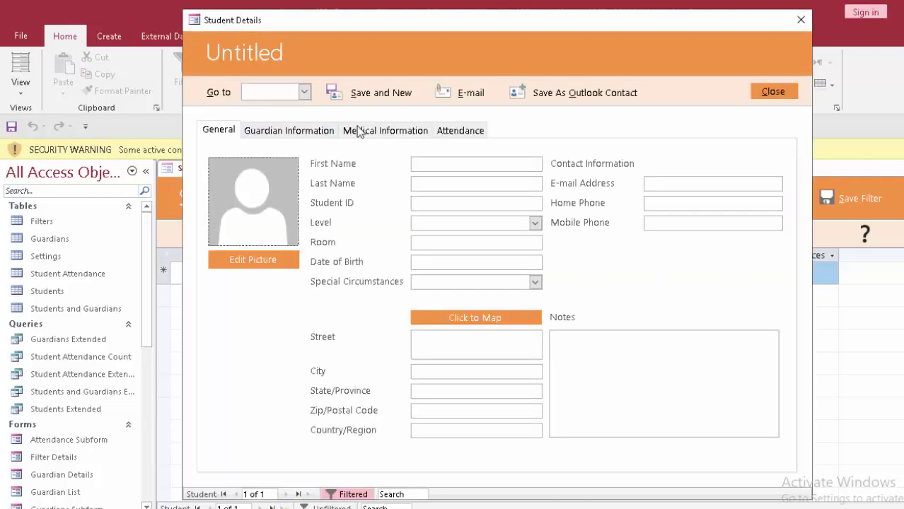
{"action": "left_click", "coordinate": [437, 168]}
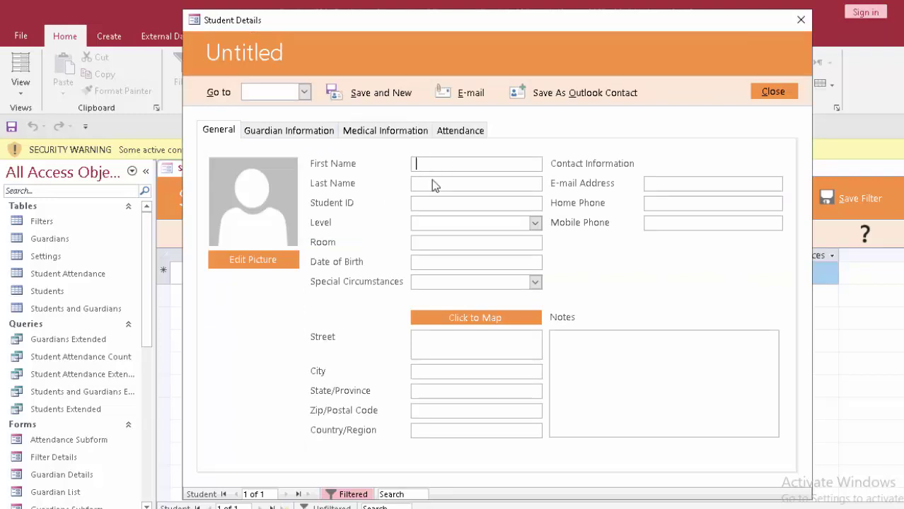
{"action": "left_click", "coordinate": [536, 224]}
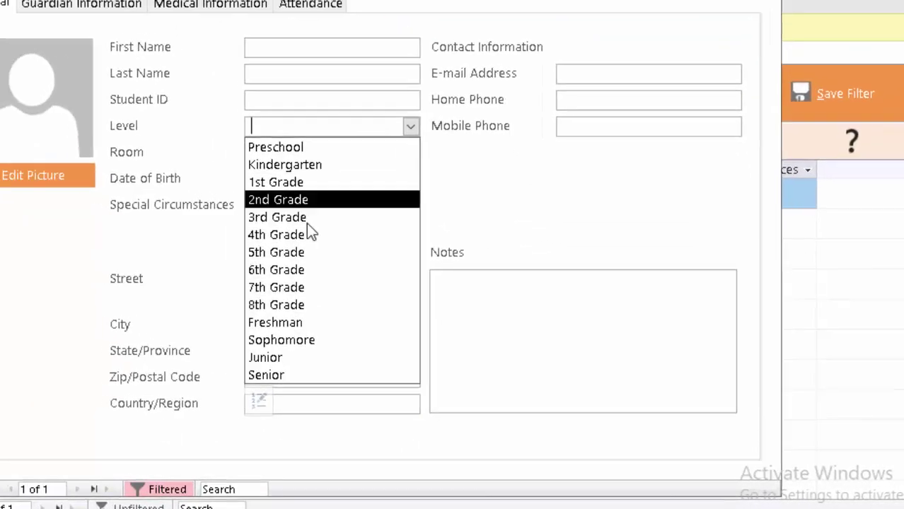
{"action": "left_click", "coordinate": [115, 337]}
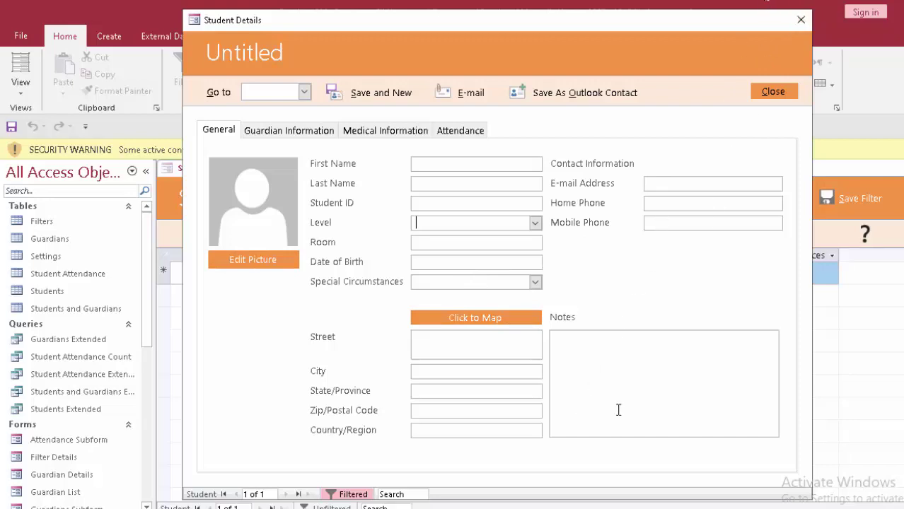
{"action": "left_click", "coordinate": [800, 20]}
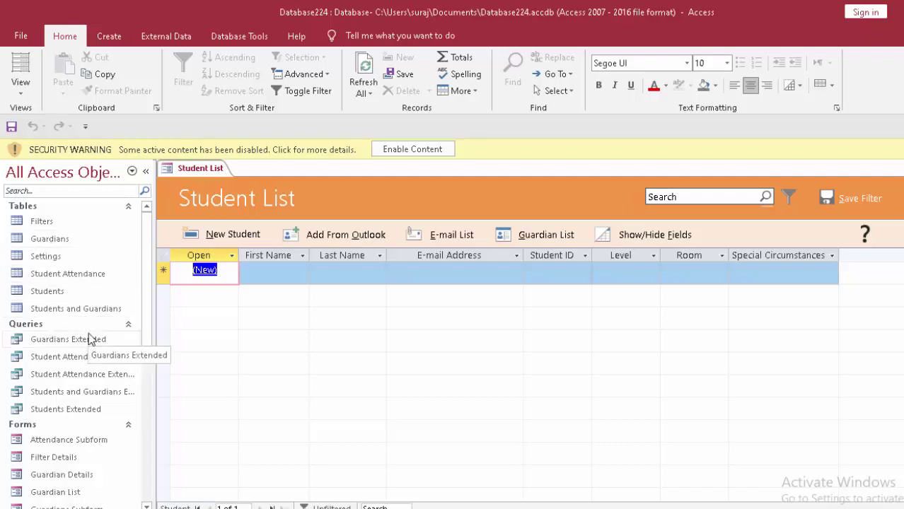
Inspect the Student Attendance table in Design view, then open it as a datasheet
{"action": "left_click", "coordinate": [84, 276]}
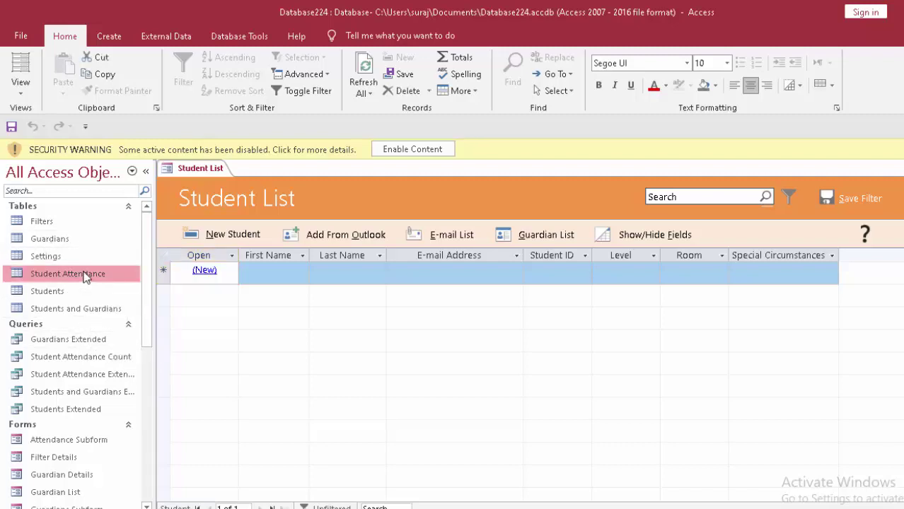
{"action": "right_click", "coordinate": [84, 275]}
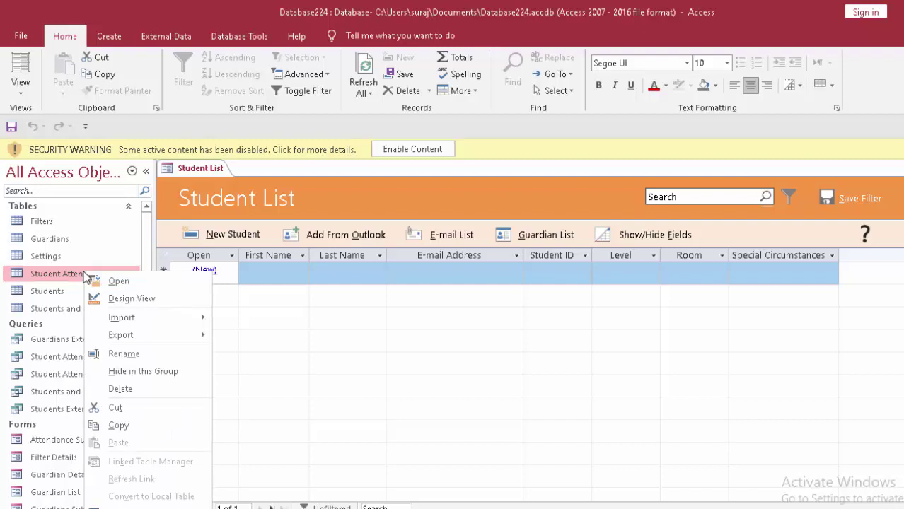
{"action": "left_click", "coordinate": [125, 302]}
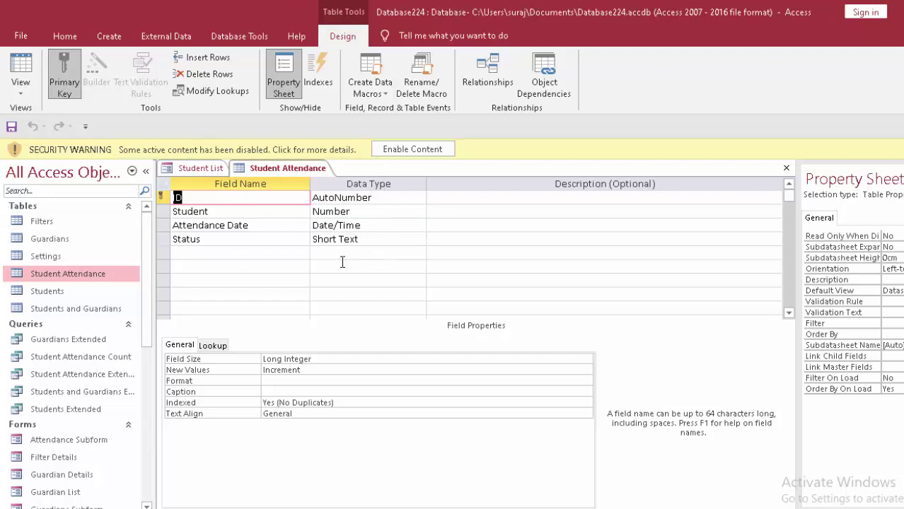
{"action": "double_click", "coordinate": [90, 275]}
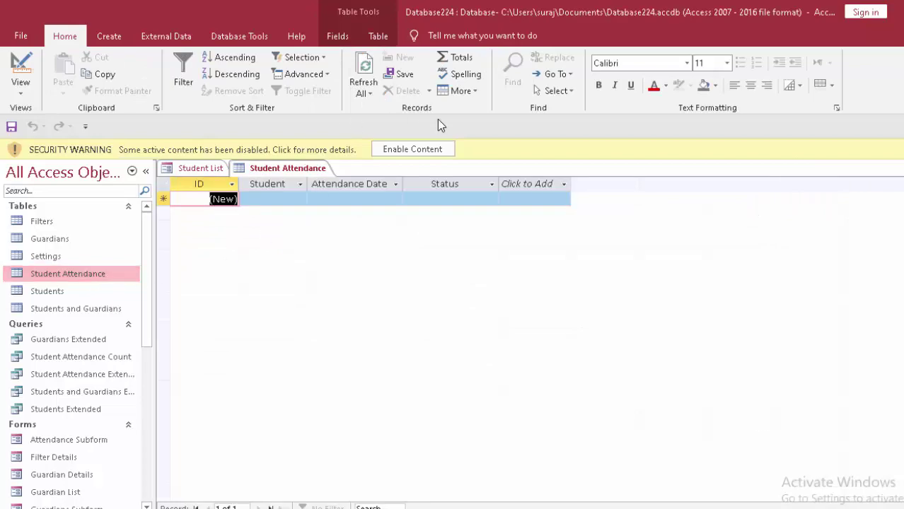
Open the Students table and dismiss the Date of Birth calendar without choosing a date
{"action": "double_click", "coordinate": [38, 296]}
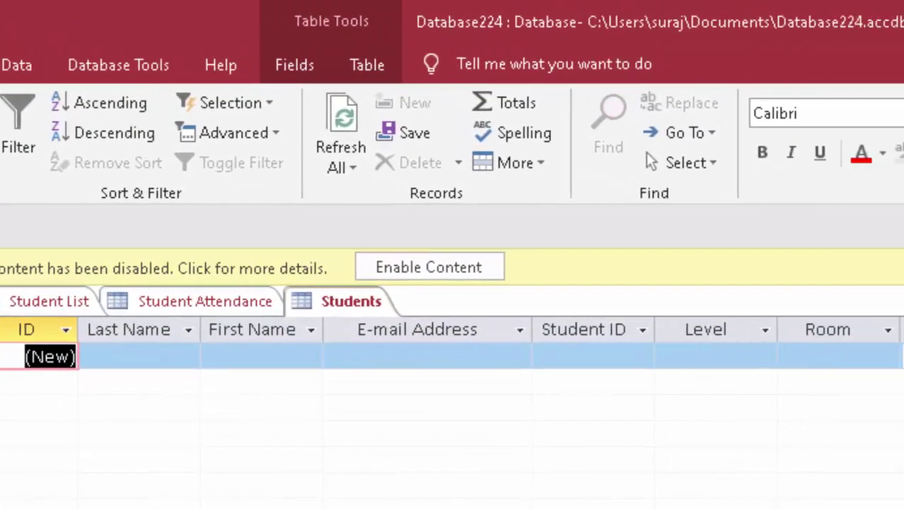
{"action": "left_click", "coordinate": [665, 355]}
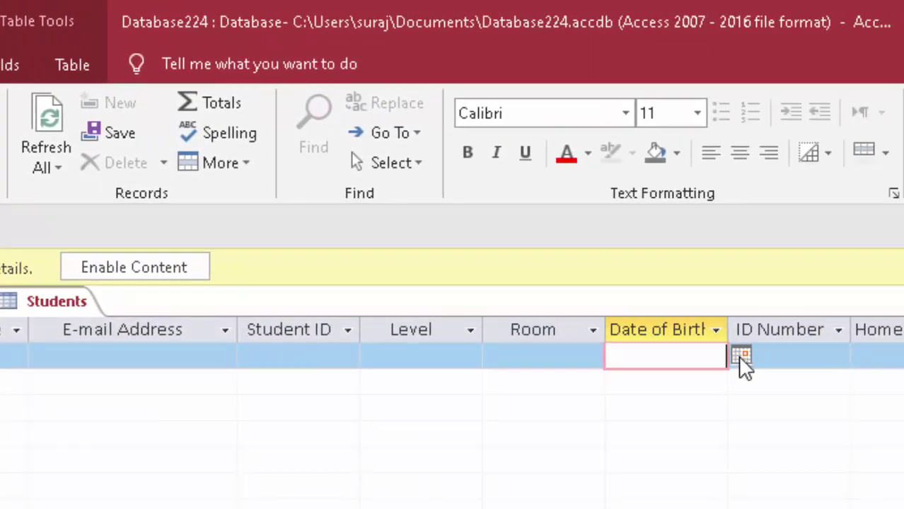
{"action": "left_click", "coordinate": [741, 356]}
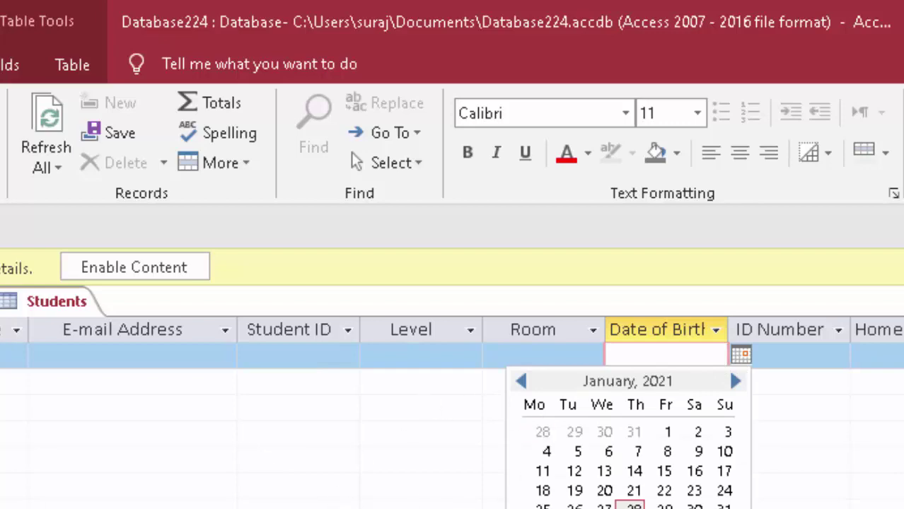
{"action": "key", "text": "Escape"}
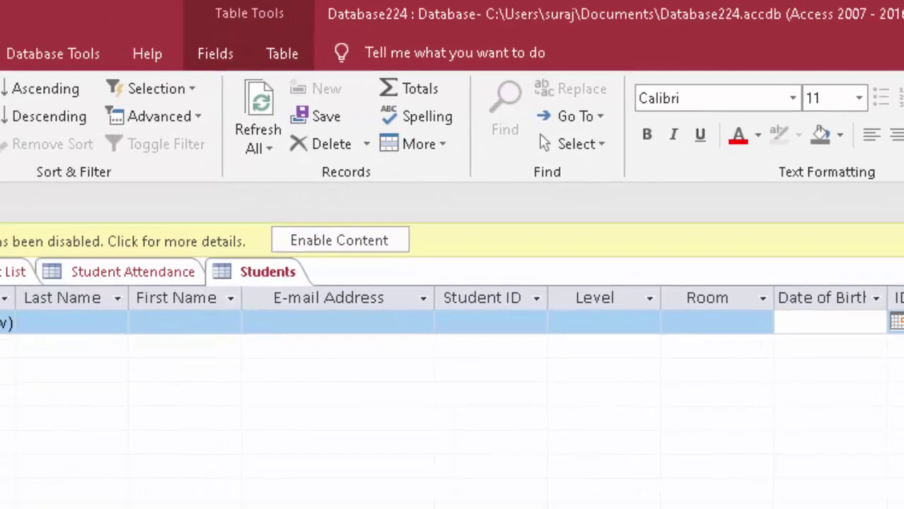
Open Students and Guardians, widen its Relationship column, and open the Guardians Extended query
{"action": "double_click", "coordinate": [75, 452]}
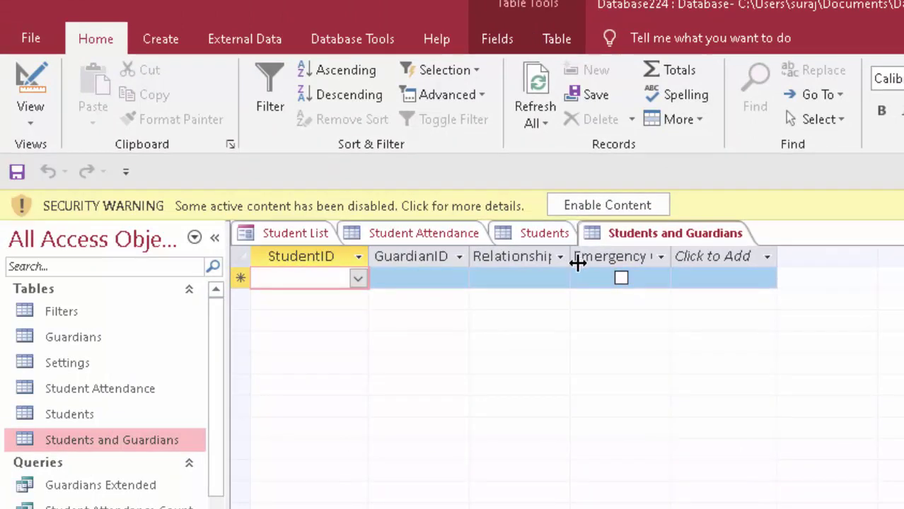
{"action": "left_click_drag", "start_coordinate": [571, 262], "coordinate": [610, 279]}
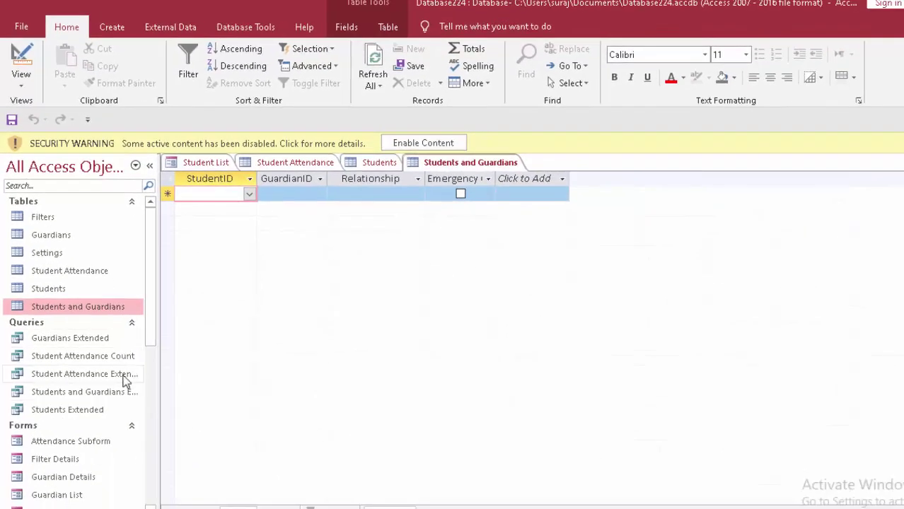
{"action": "left_click", "coordinate": [90, 339]}
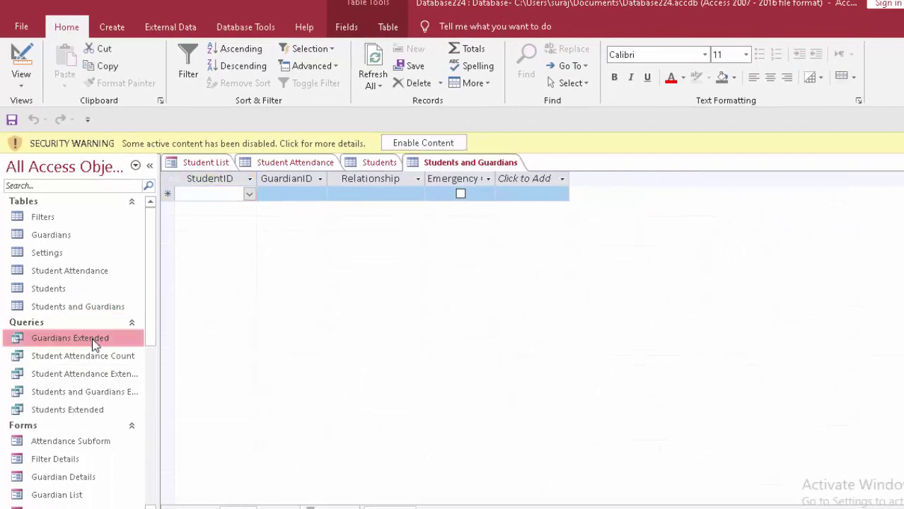
{"action": "double_click", "coordinate": [92, 338]}
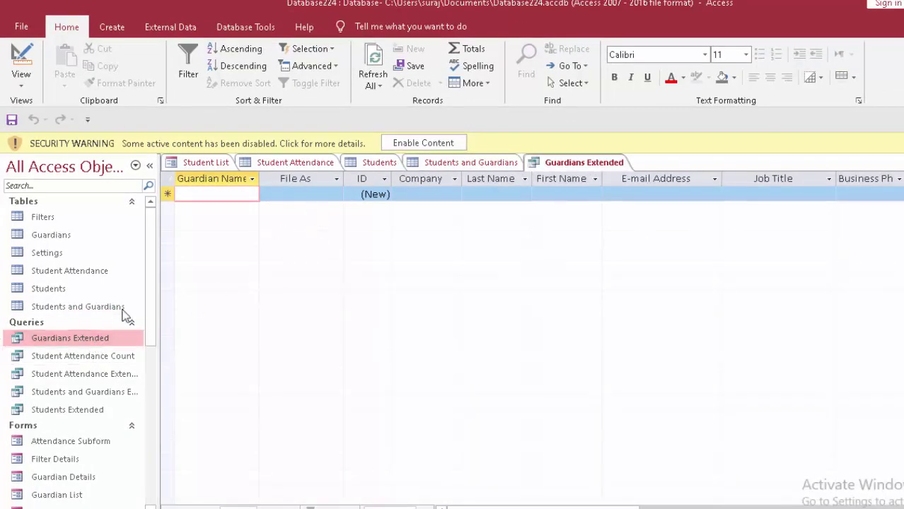
Switch Guardians Extended to Design view and view the File As expression in Zoom
{"action": "left_click", "coordinate": [21, 82]}
{"action": "left_click", "coordinate": [61, 177]}
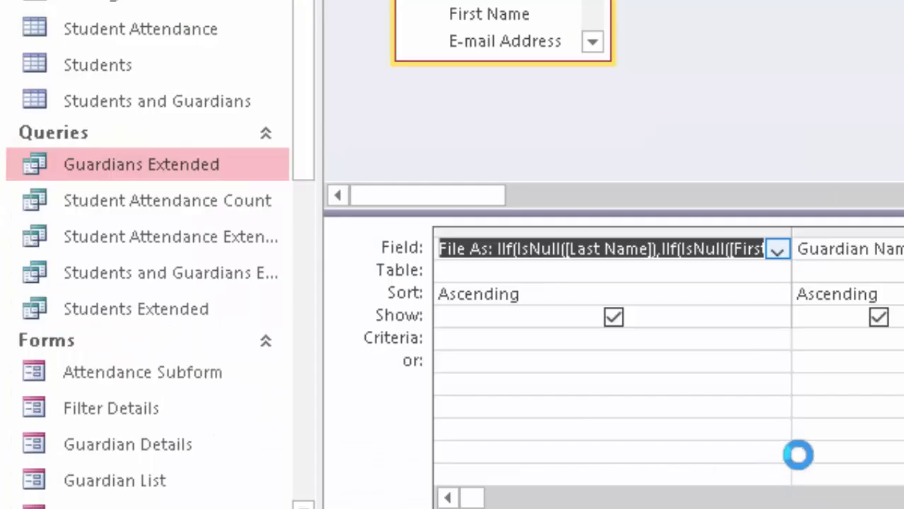
{"action": "key", "text": "shift+F2"}
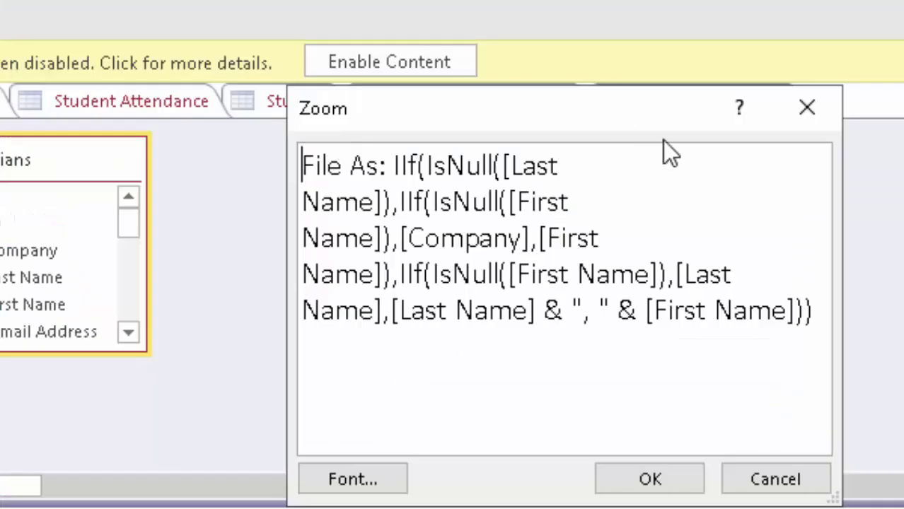
{"action": "left_click", "coordinate": [650, 480]}
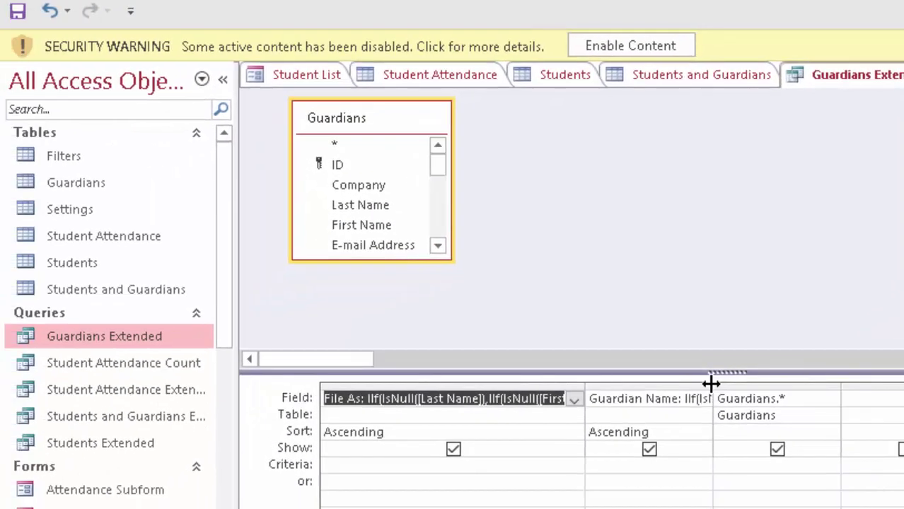
Widen the Guardian Name grid column and view its full expression in Zoom
{"action": "left_click", "coordinate": [710, 386]}
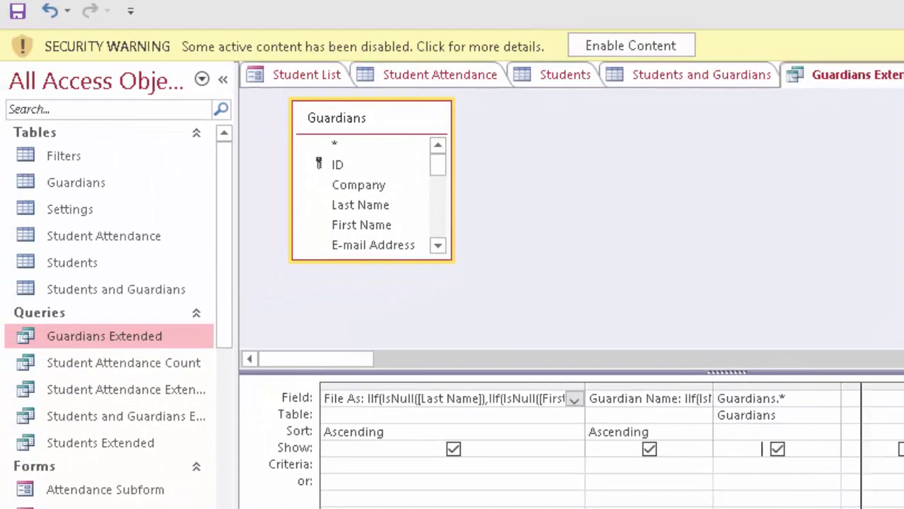
{"action": "left_click_drag", "start_coordinate": [831, 396], "coordinate": [860, 396]}
{"action": "right_click", "coordinate": [759, 398]}
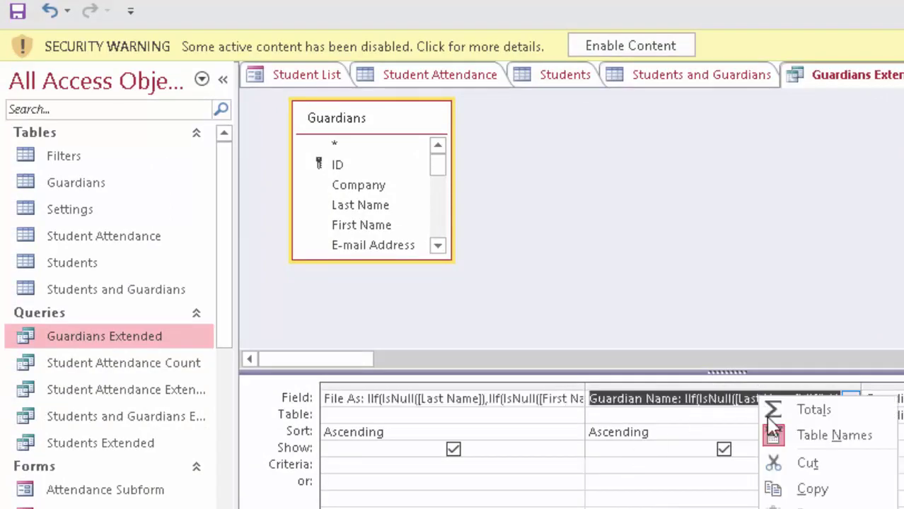
{"action": "key", "text": "shift+F2"}
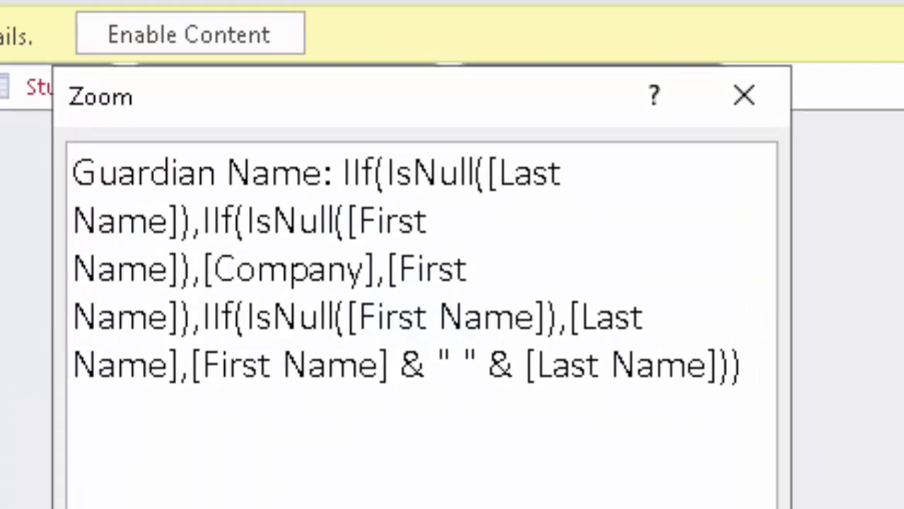
{"action": "key", "text": "Escape"}
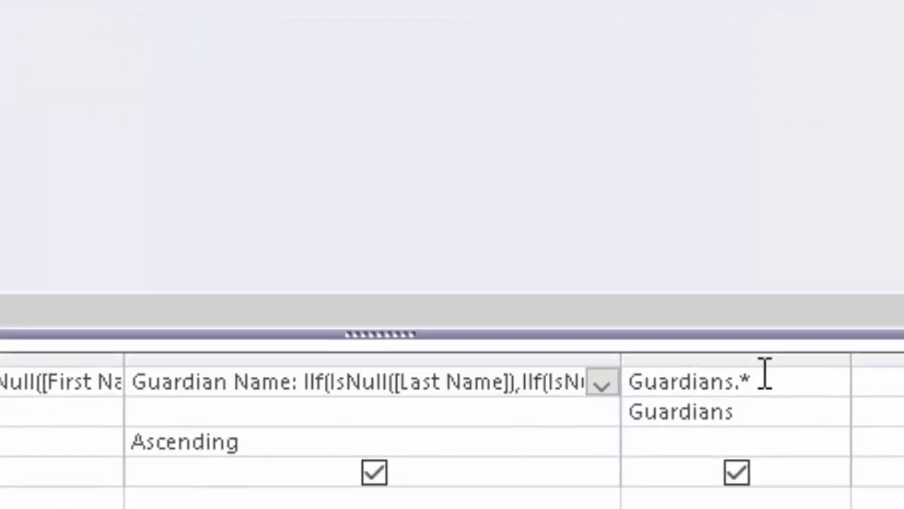
{"action": "left_click", "coordinate": [769, 337]}
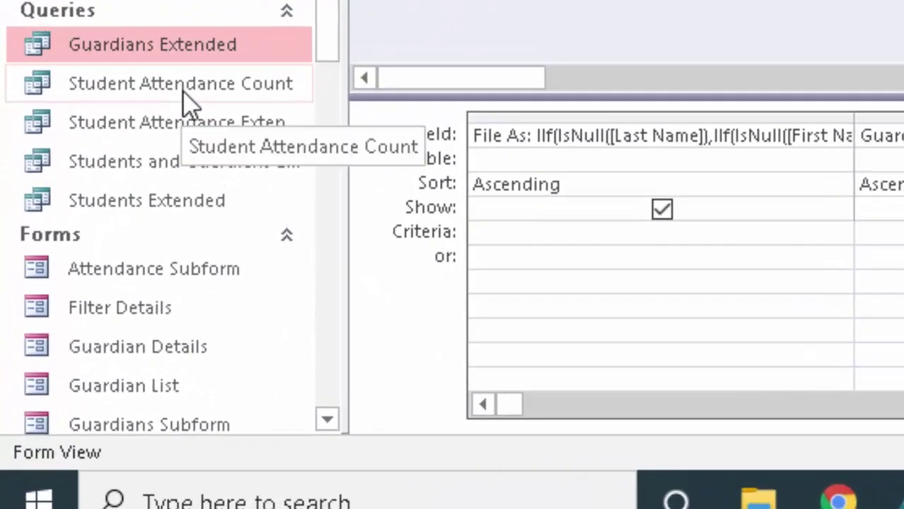
Open Student Attendance Count, widen its ID, First Name and Number of Days columns, and open Student Attendance Extended
{"action": "double_click", "coordinate": [183, 90]}
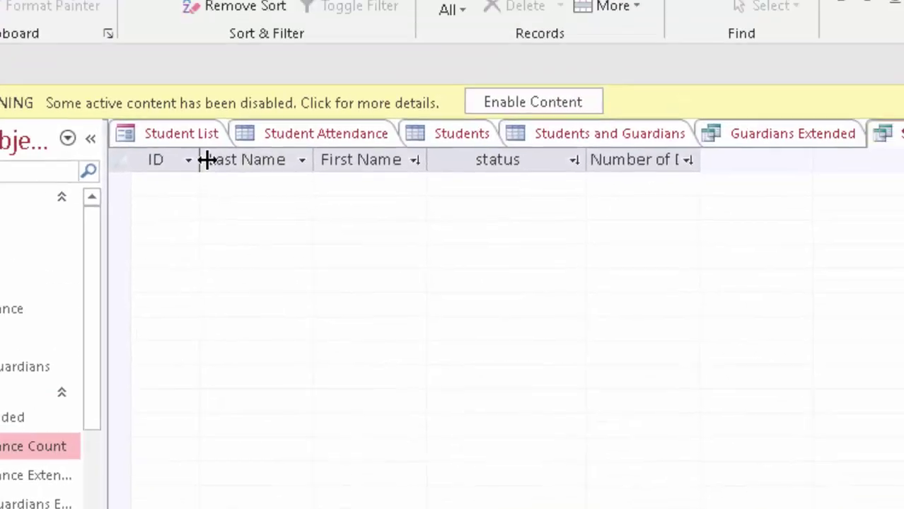
{"action": "left_click_drag", "start_coordinate": [203, 160], "coordinate": [225, 160]}
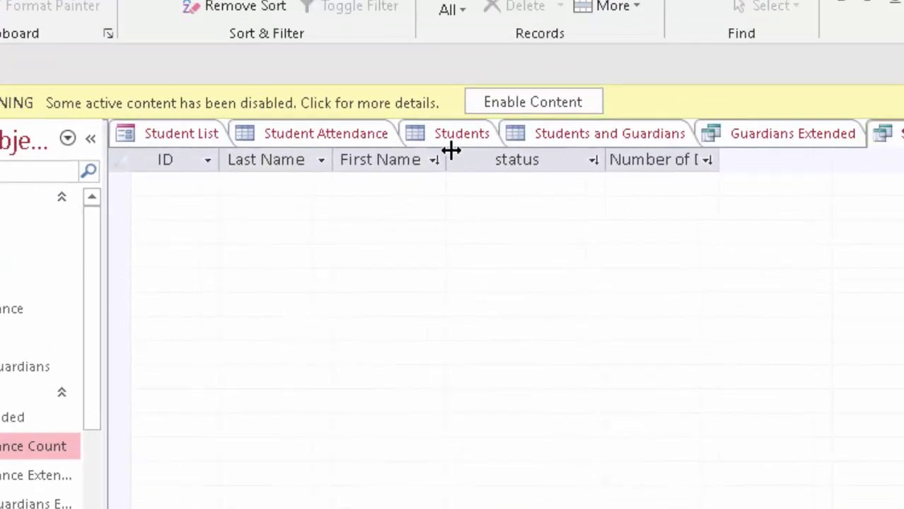
{"action": "left_click_drag", "start_coordinate": [447, 150], "coordinate": [479, 195]}
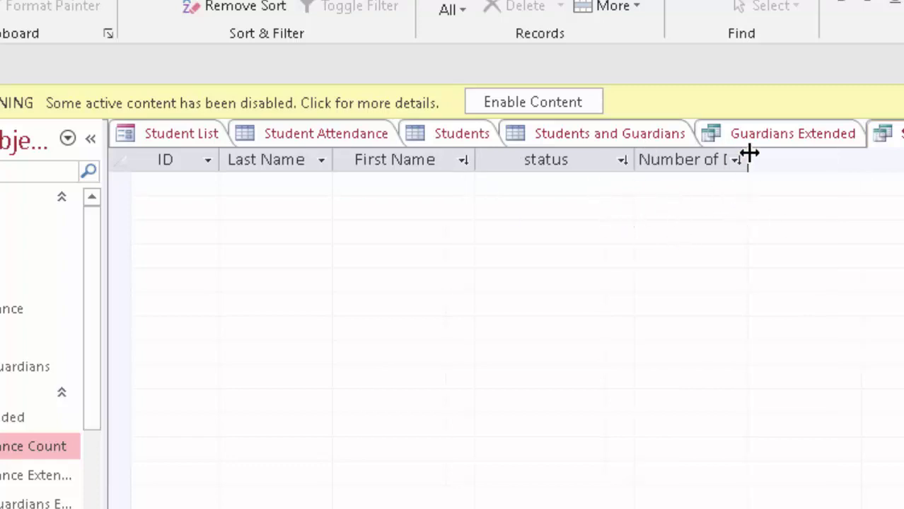
{"action": "left_click_drag", "start_coordinate": [748, 157], "coordinate": [799, 237]}
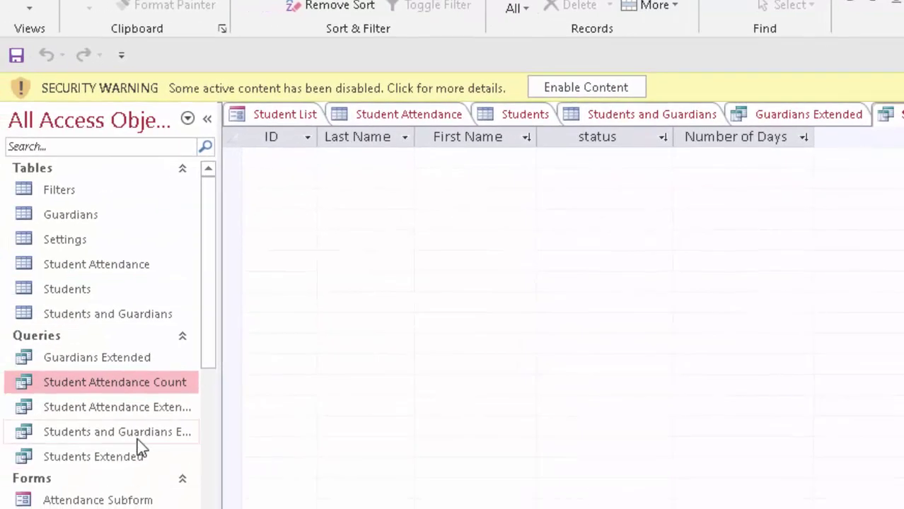
{"action": "double_click", "coordinate": [151, 415]}
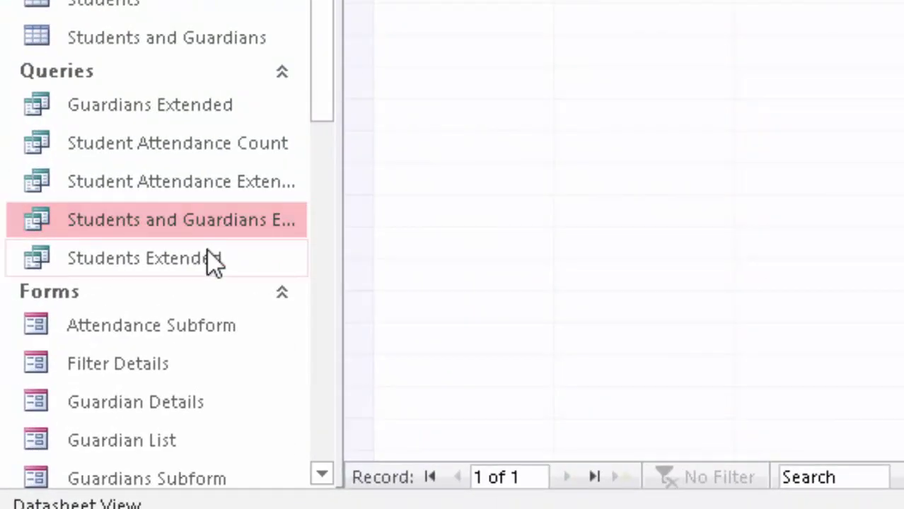
{"action": "left_click", "coordinate": [217, 272]}
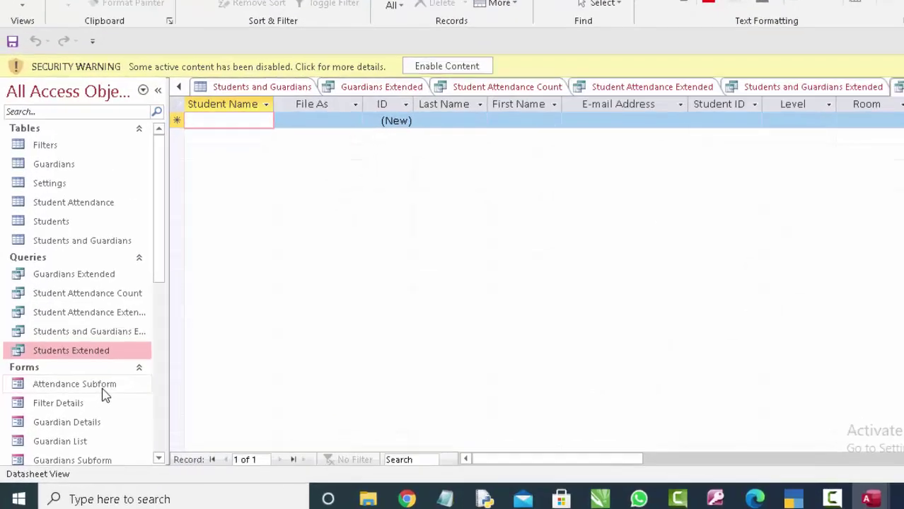
Pick Attendance Subform, then preview the Filter Details form and its saved-filter list before closing it
{"action": "left_click", "coordinate": [87, 406]}
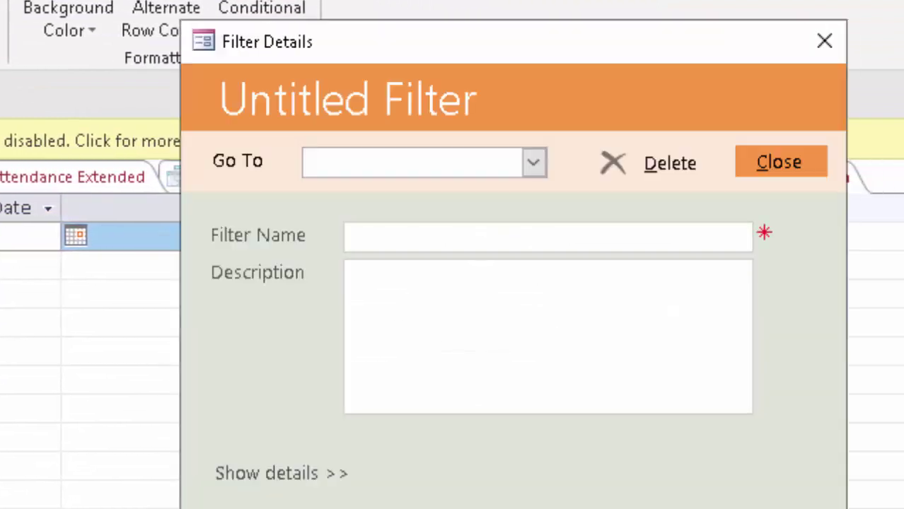
{"action": "left_click", "coordinate": [439, 323]}
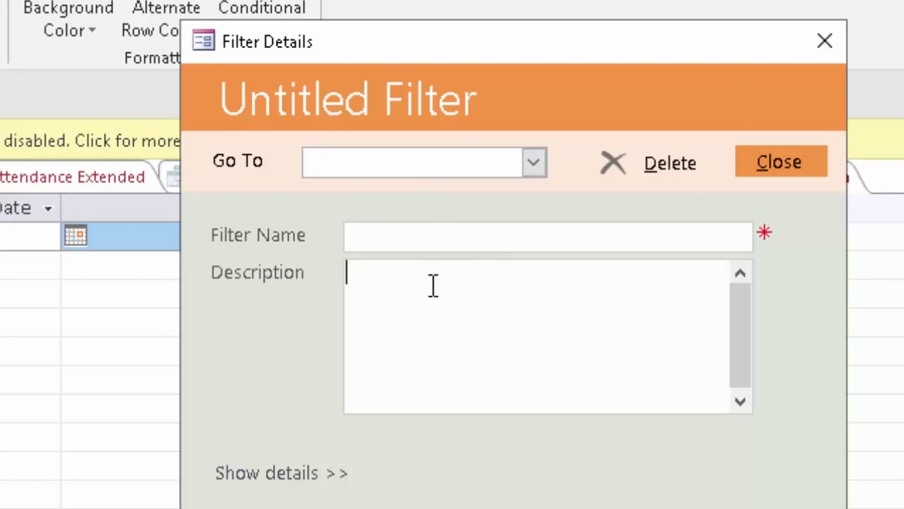
{"action": "left_click", "coordinate": [532, 166]}
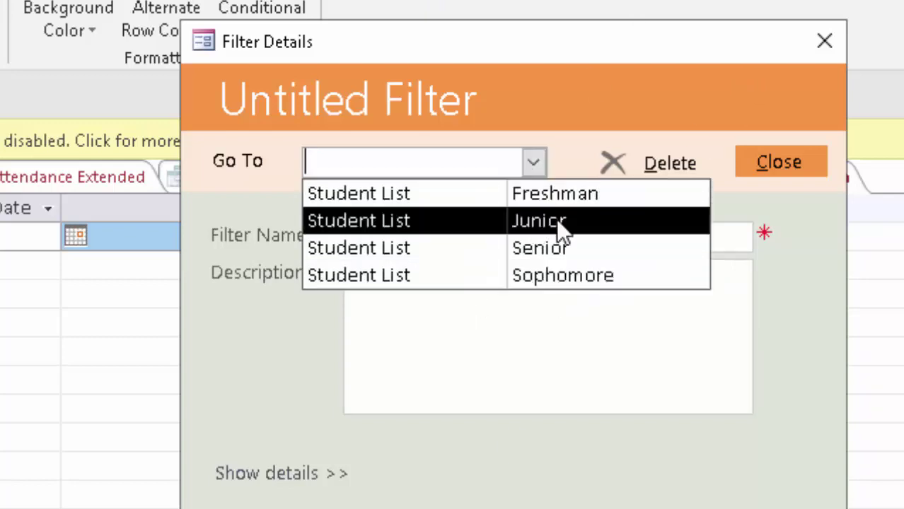
{"action": "left_click", "coordinate": [544, 311]}
{"action": "left_click", "coordinate": [825, 40]}
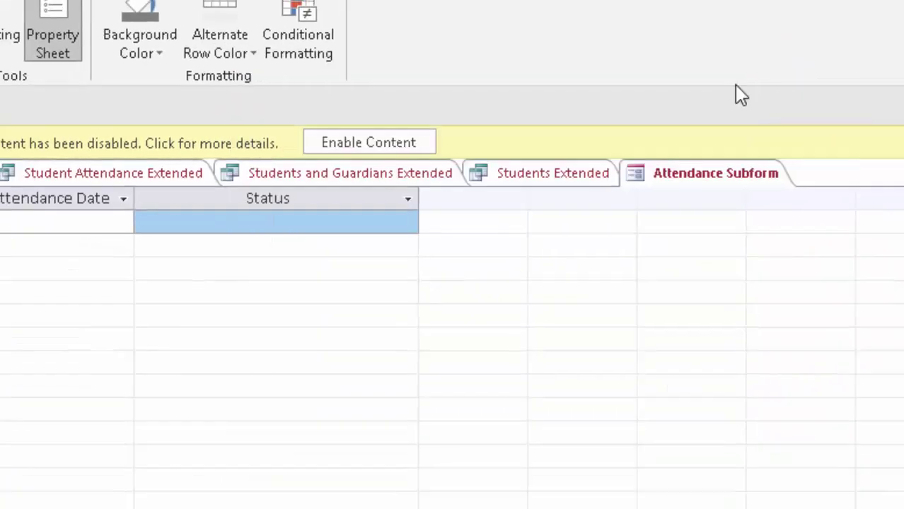
Open and close Guardian Details, then select the Allergies and Medications report
{"action": "double_click", "coordinate": [88, 469]}
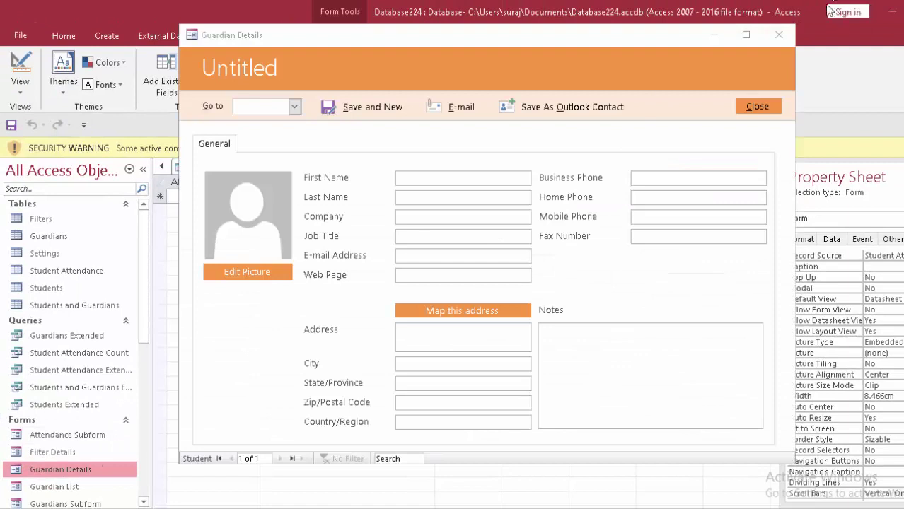
{"action": "left_click", "coordinate": [779, 35]}
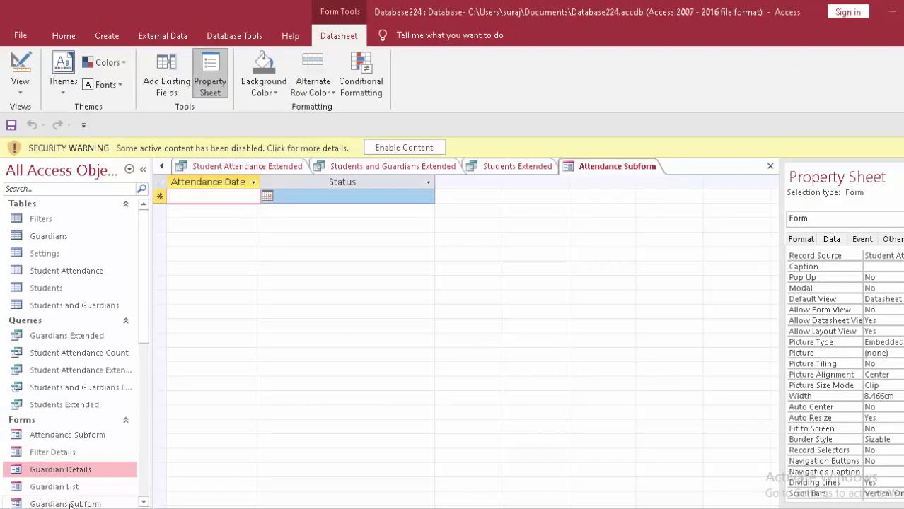
{"action": "scroll", "coordinate": [70, 503], "scroll_direction": "down", "scroll_amount": 2}
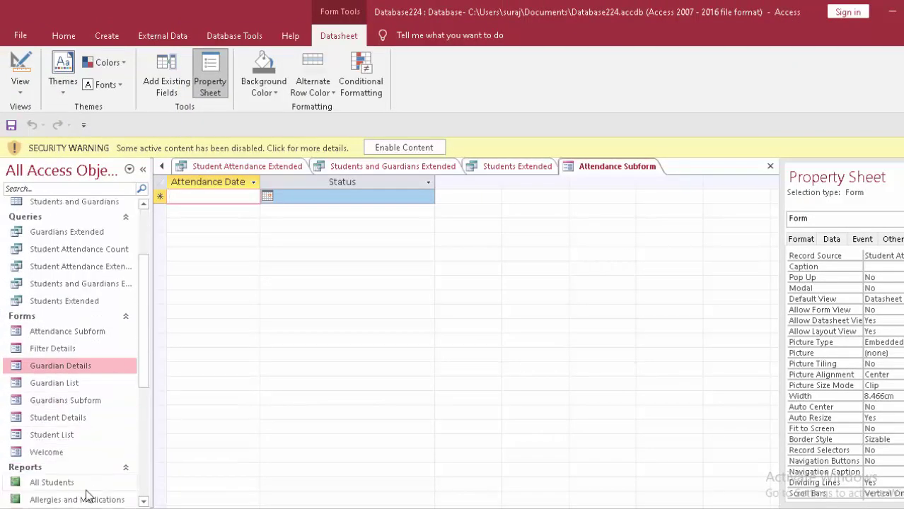
{"action": "left_click", "coordinate": [80, 500]}
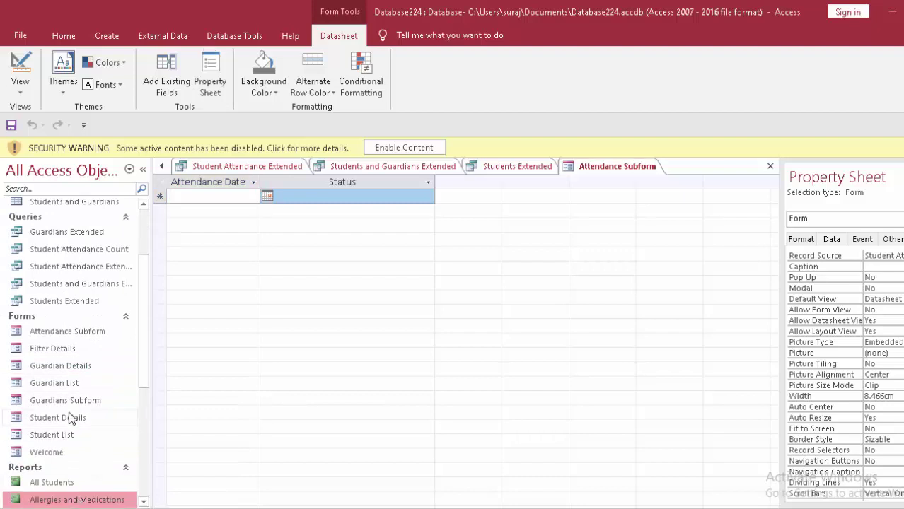
{"action": "scroll", "coordinate": [71, 414], "scroll_direction": "down", "scroll_amount": 1}
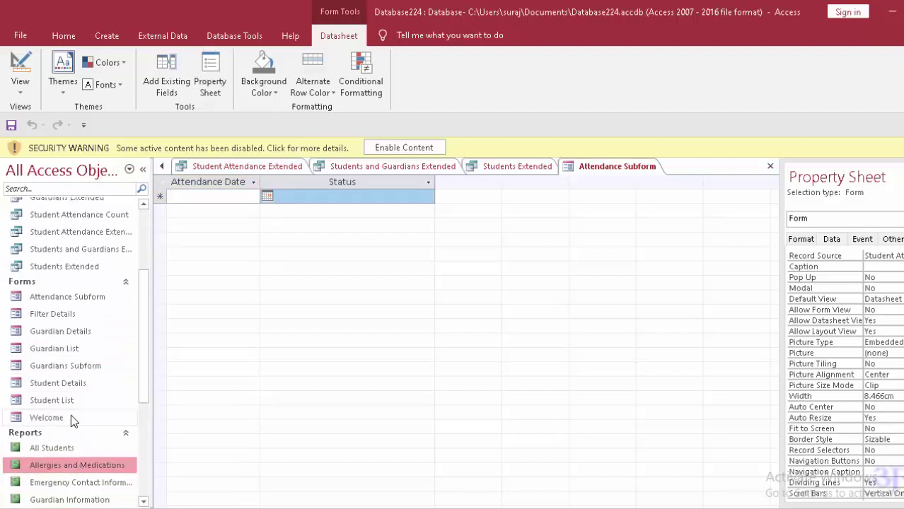
Open the Allergies and Medications and Emergency Contact Information reports
{"action": "double_click", "coordinate": [79, 465]}
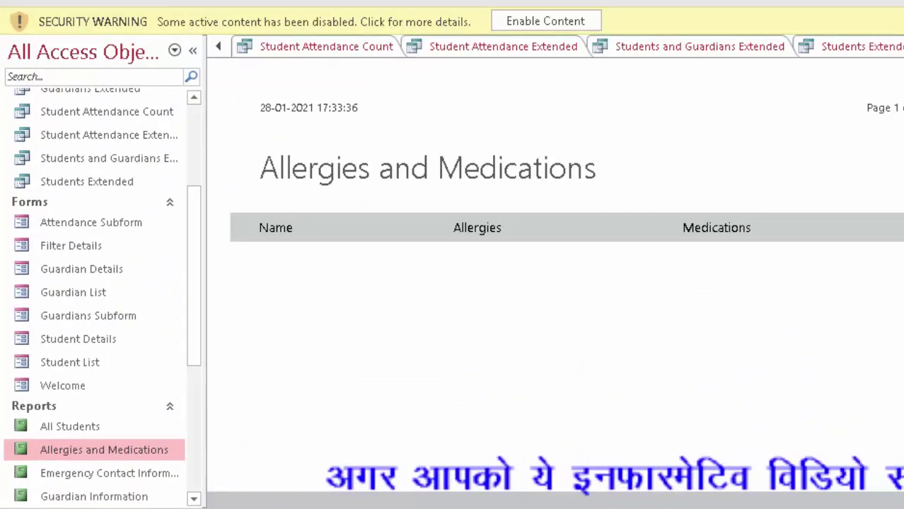
{"action": "left_click", "coordinate": [80, 476]}
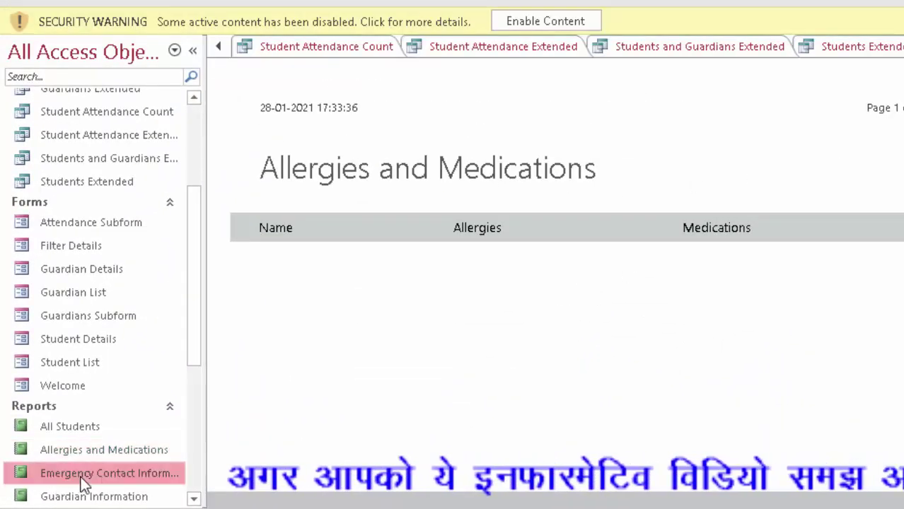
{"action": "double_click", "coordinate": [80, 478]}
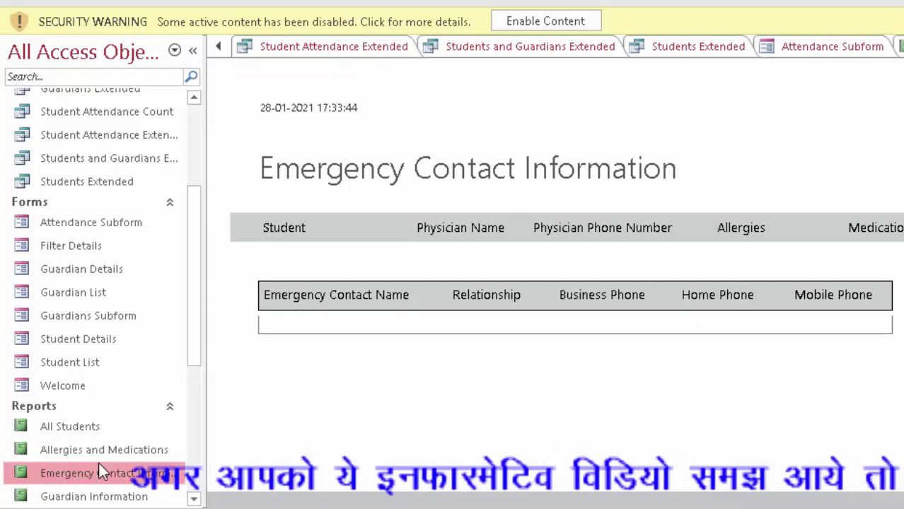
Run the AutoExec startup macro and get past the welcome screen to the Student List
{"action": "scroll", "coordinate": [152, 453], "scroll_direction": "down", "scroll_amount": 1}
{"action": "scroll", "coordinate": [152, 453], "scroll_direction": "down", "scroll_amount": 3}
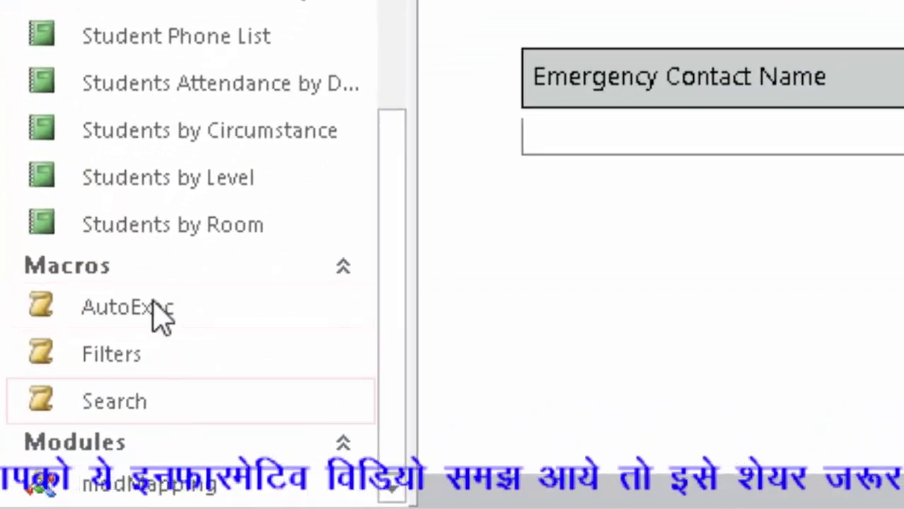
{"action": "double_click", "coordinate": [130, 334]}
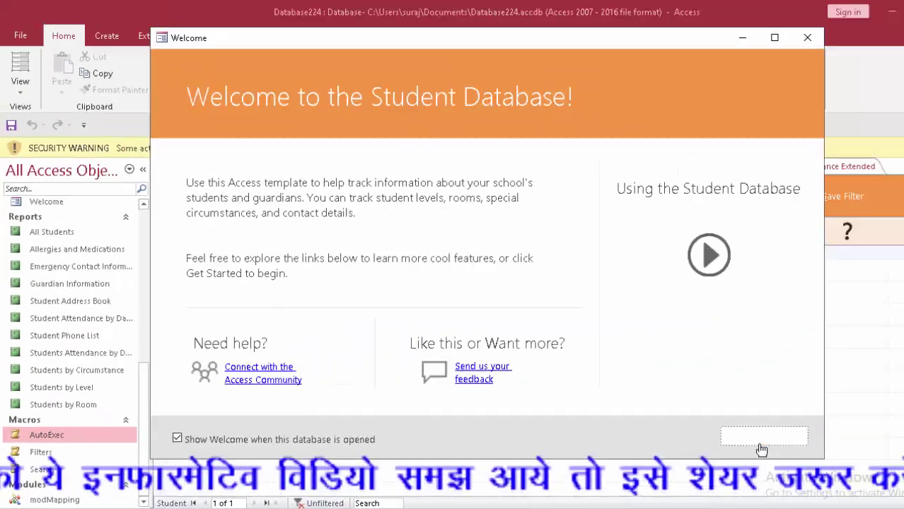
{"action": "left_click", "coordinate": [760, 438]}
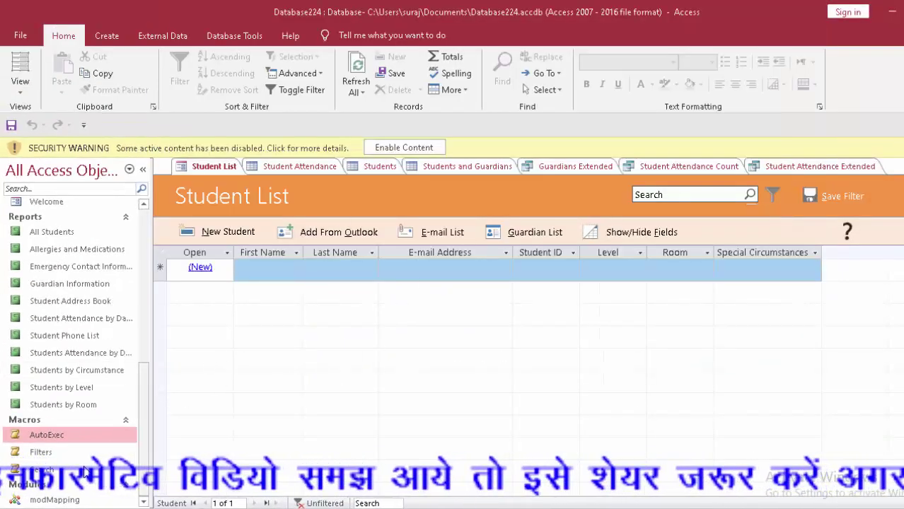
Run the Search macro and dismiss its missing-form error
{"action": "left_click", "coordinate": [51, 453]}
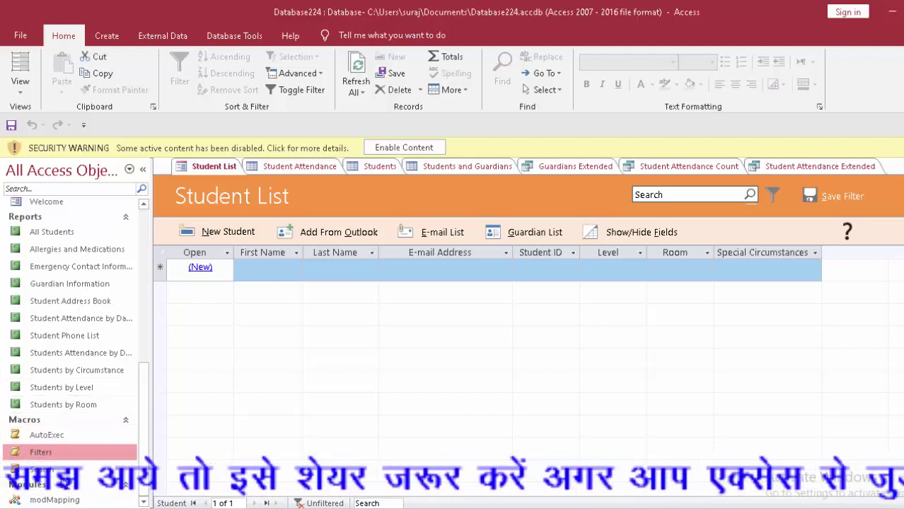
{"action": "left_click", "coordinate": [61, 474]}
{"action": "double_click", "coordinate": [60, 476]}
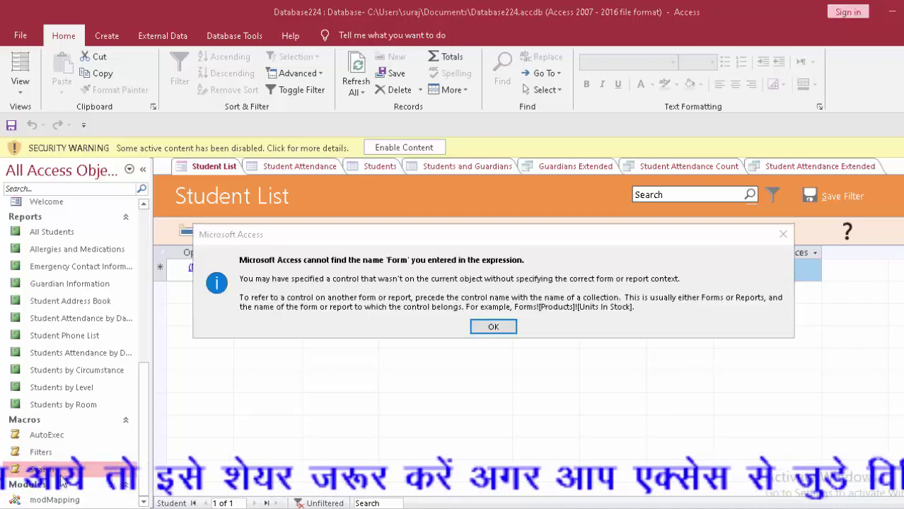
{"action": "left_click", "coordinate": [486, 330]}
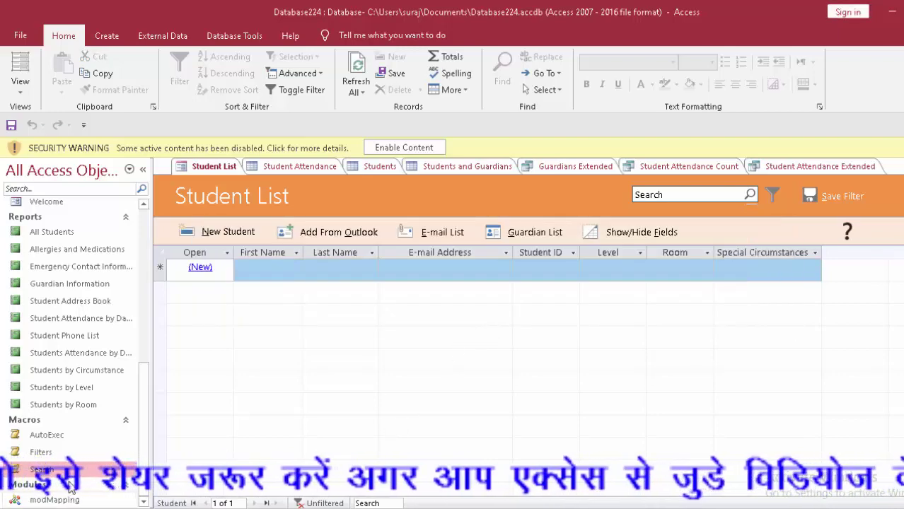
{"action": "scroll", "coordinate": [86, 352], "scroll_direction": "up", "scroll_amount": 3}
{"action": "scroll", "coordinate": [86, 352], "scroll_direction": "up", "scroll_amount": 3}
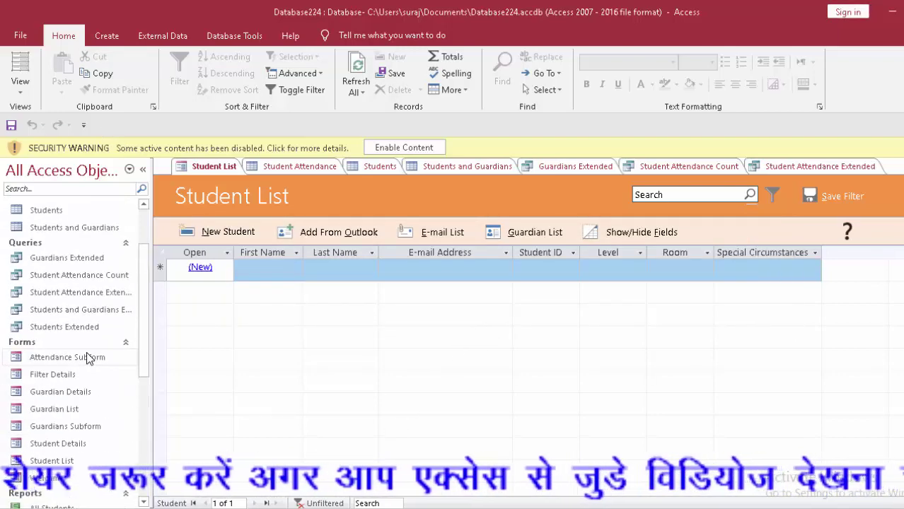
{"action": "scroll", "coordinate": [86, 352], "scroll_direction": "up", "scroll_amount": 1}
{"action": "scroll", "coordinate": [86, 358], "scroll_direction": "up", "scroll_amount": 1}
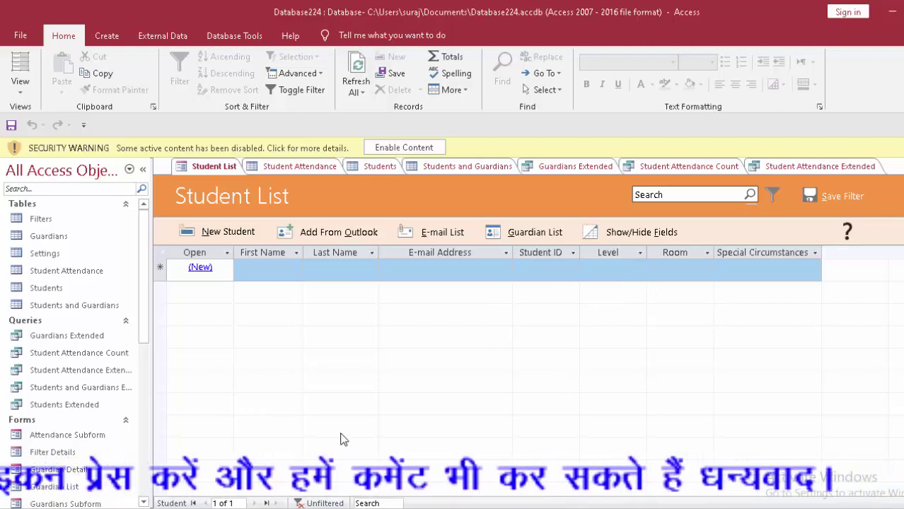
Open the Settings table and widen the ShowWelcome column to show its full header
{"action": "double_click", "coordinate": [57, 253]}
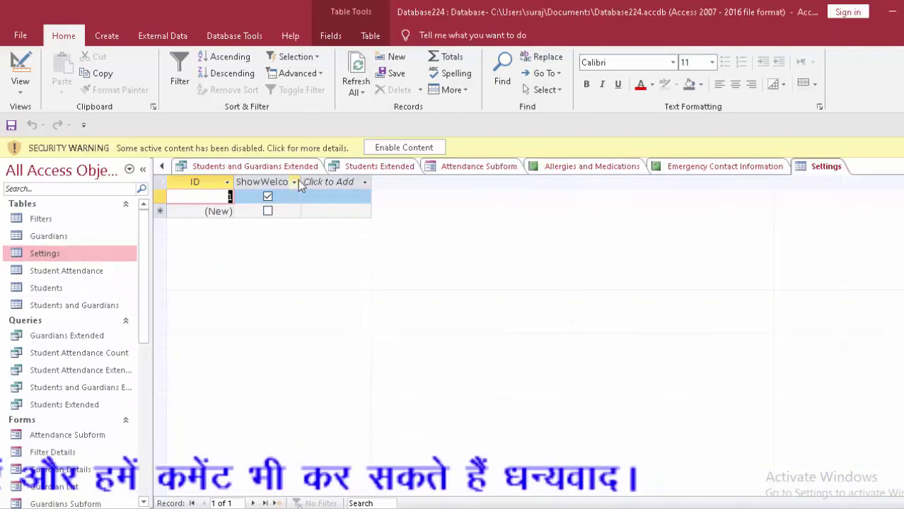
{"action": "left_click_drag", "start_coordinate": [301, 182], "coordinate": [330, 181]}
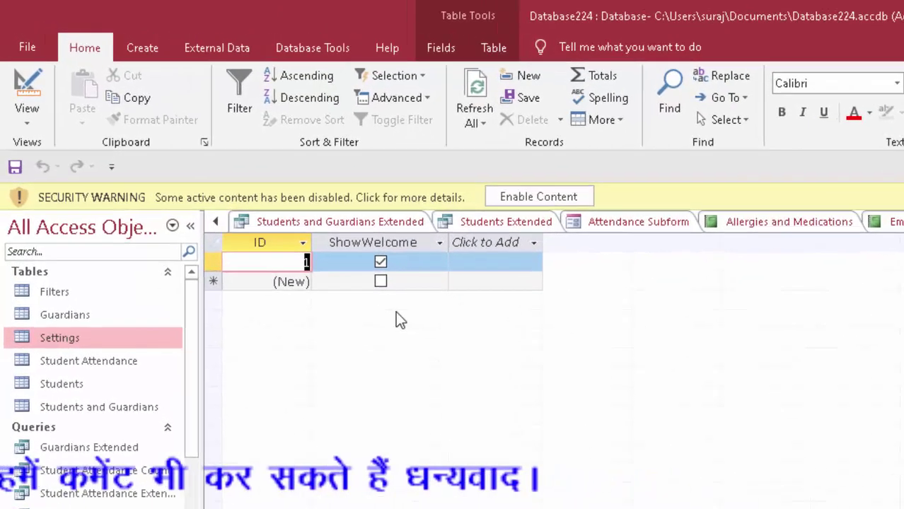